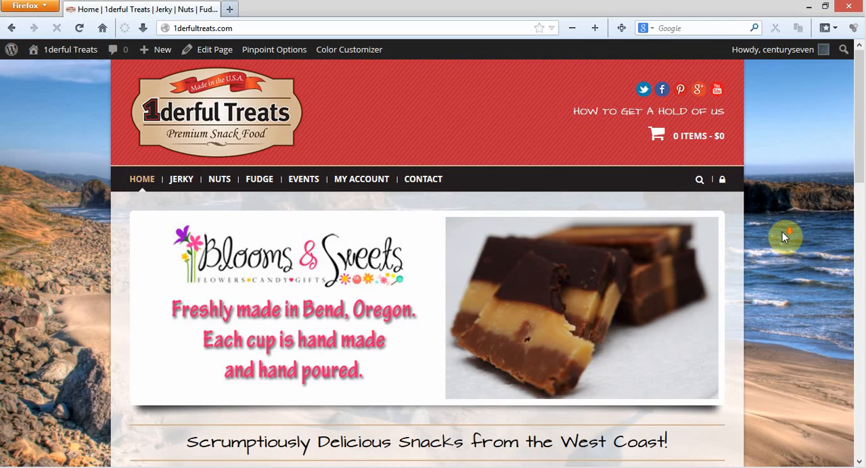
Open the 1derful Treats site's WordPress dashboard in a new browser tab and switch to that tab
{"action": "scroll", "coordinate": [783, 231], "scroll_direction": "down", "scroll_amount": 5}
{"action": "scroll", "coordinate": [782, 232], "scroll_direction": "up", "scroll_amount": 5}
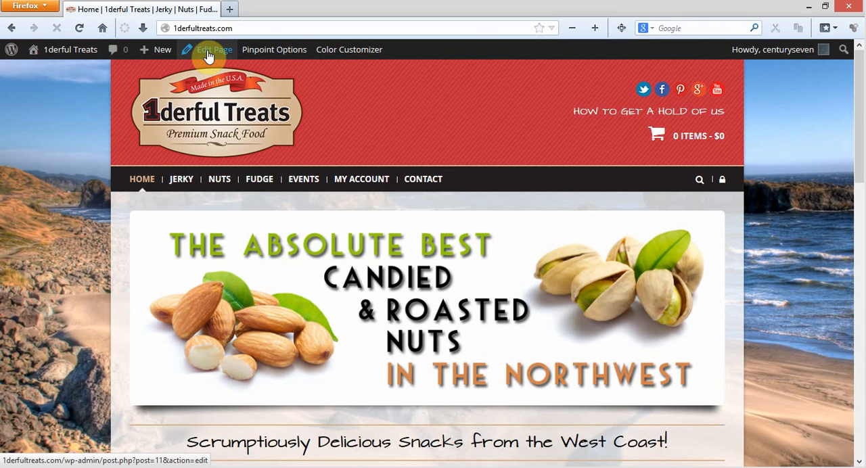
{"action": "right_click", "coordinate": [70, 50]}
{"action": "left_click", "coordinate": [102, 56]}
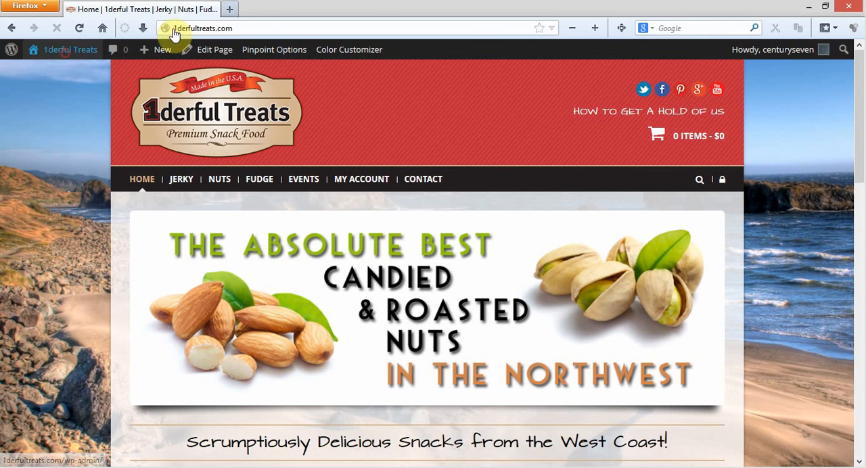
{"action": "left_click", "coordinate": [265, 9]}
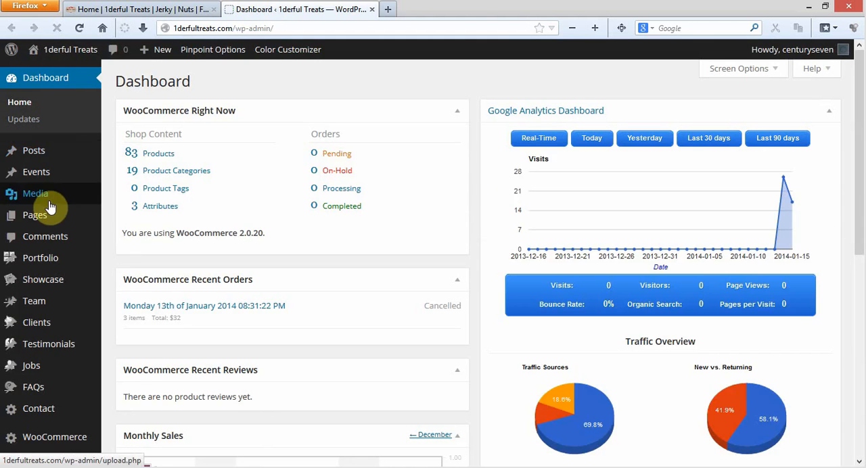
Open the list of all pages in the site admin and locate the Home page
{"action": "mouse_move", "coordinate": [51, 218]}
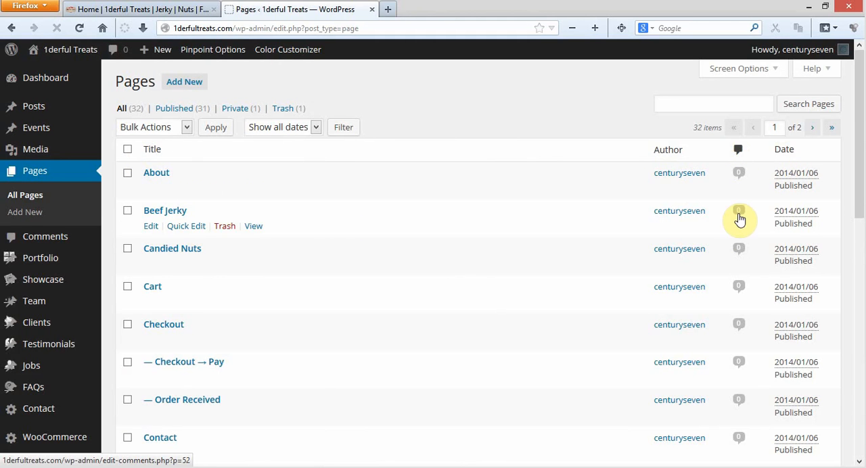
{"action": "scroll", "coordinate": [340, 220], "scroll_direction": "down", "scroll_amount": 1}
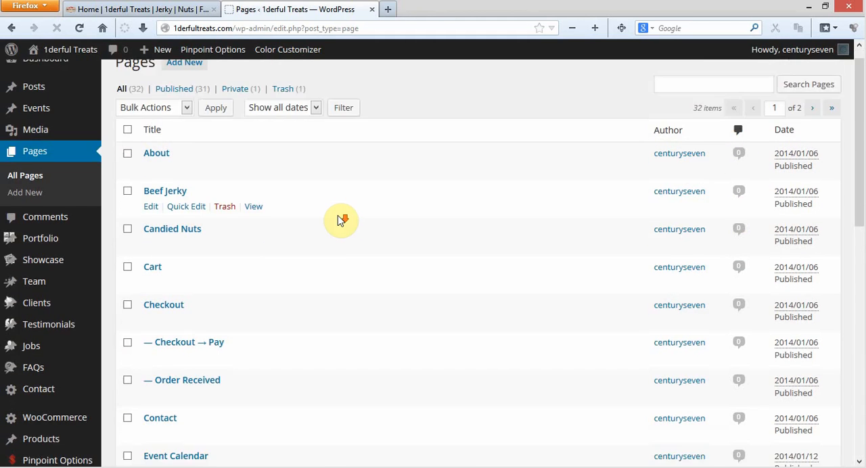
{"action": "scroll", "coordinate": [340, 220], "scroll_direction": "down", "scroll_amount": 6}
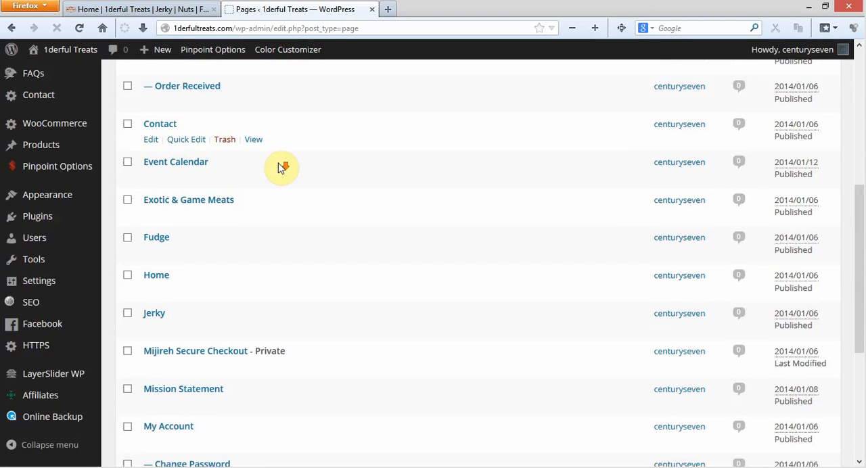
{"action": "scroll", "coordinate": [281, 168], "scroll_direction": "down", "scroll_amount": 1}
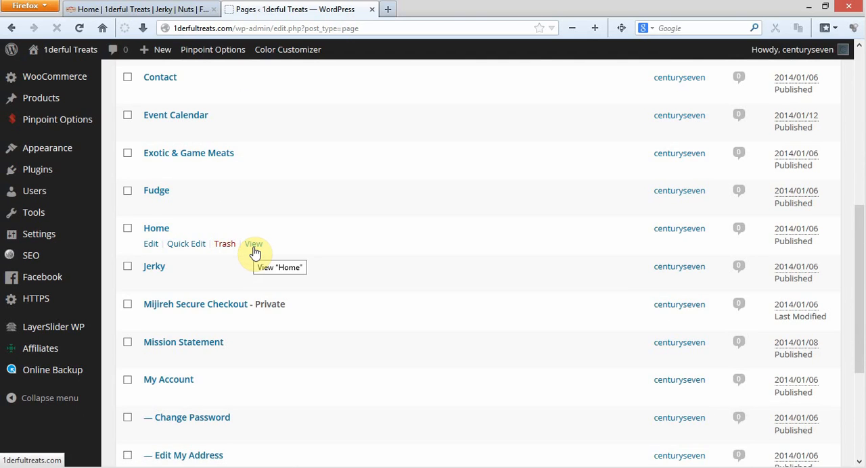
Open Quick Edit for the Home page, examine its template and status options, and cancel without changes
{"action": "left_click", "coordinate": [180, 245]}
{"action": "scroll", "coordinate": [247, 221], "scroll_direction": "down", "scroll_amount": 1}
{"action": "scroll", "coordinate": [247, 221], "scroll_direction": "down", "scroll_amount": 1}
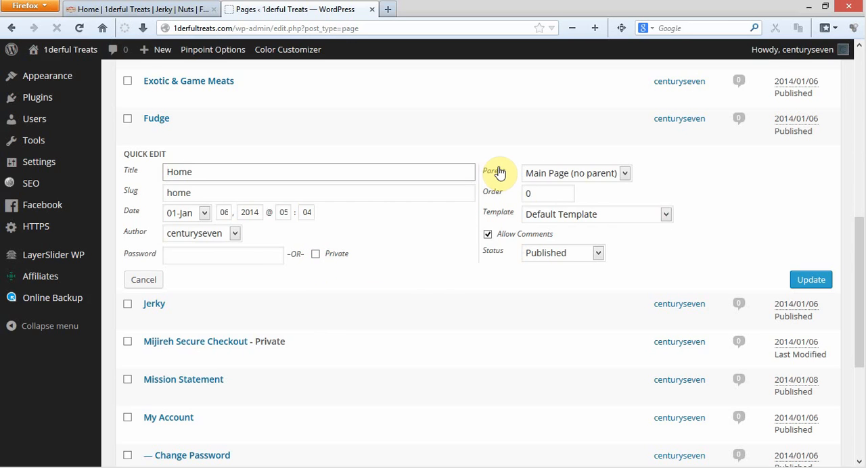
{"action": "left_click", "coordinate": [572, 216]}
{"action": "left_click", "coordinate": [572, 215]}
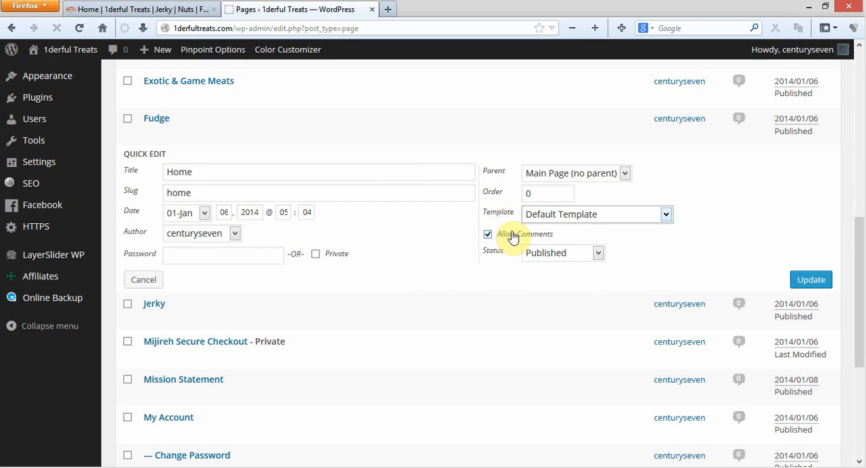
{"action": "left_click", "coordinate": [555, 254]}
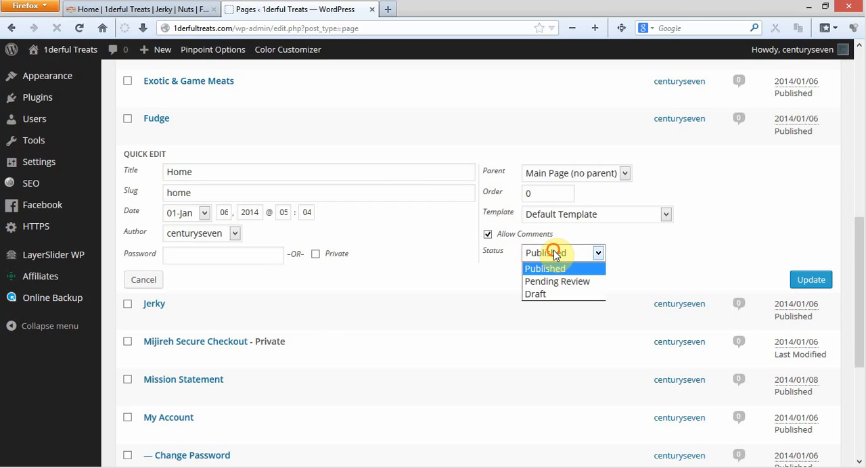
{"action": "left_click", "coordinate": [555, 254]}
{"action": "left_click", "coordinate": [555, 251]}
{"action": "left_click", "coordinate": [557, 252]}
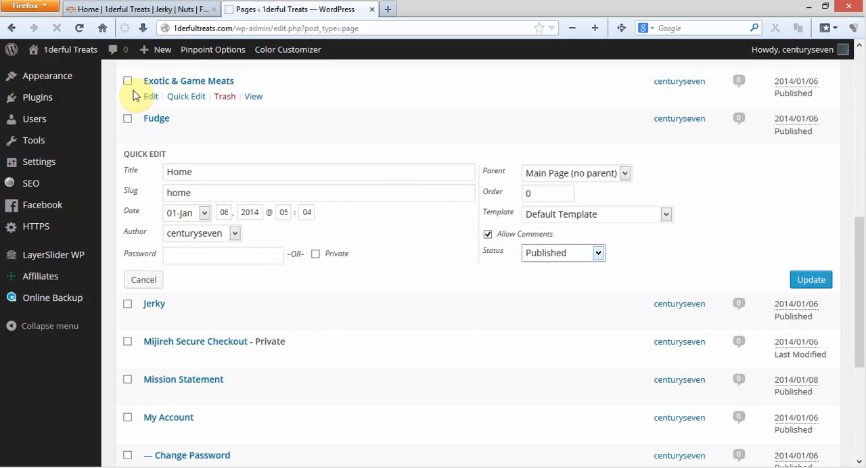
{"action": "left_click", "coordinate": [150, 281]}
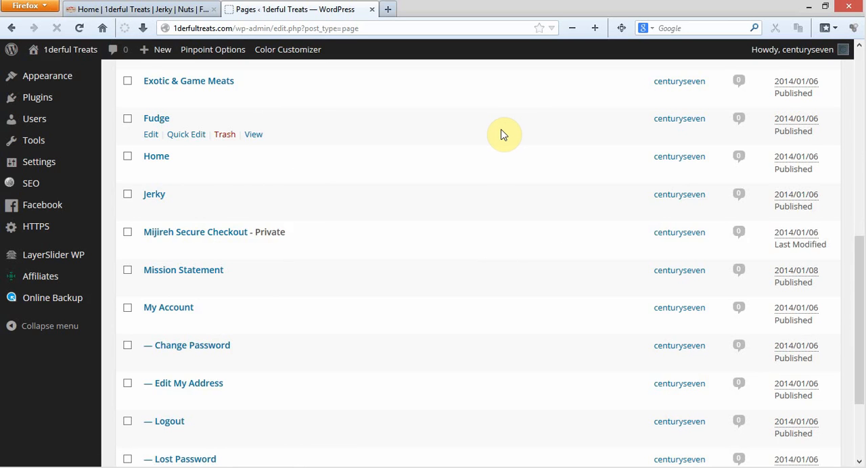
Open the Home page for editing and examine its shortcode content in the classic editor
{"action": "left_click", "coordinate": [160, 158]}
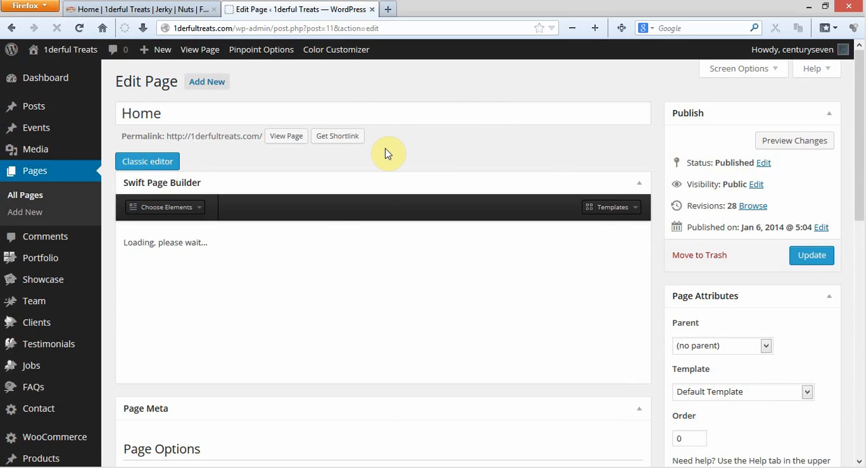
{"action": "left_click", "coordinate": [150, 162]}
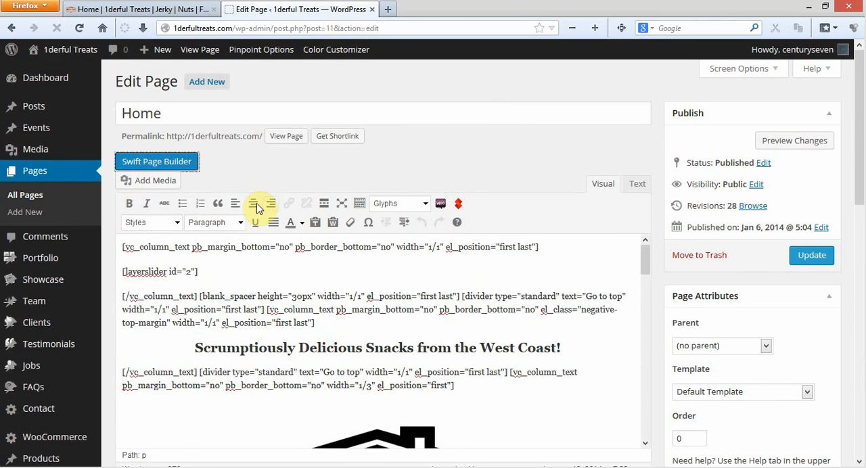
{"action": "left_click_drag", "start_coordinate": [126, 245], "coordinate": [501, 251]}
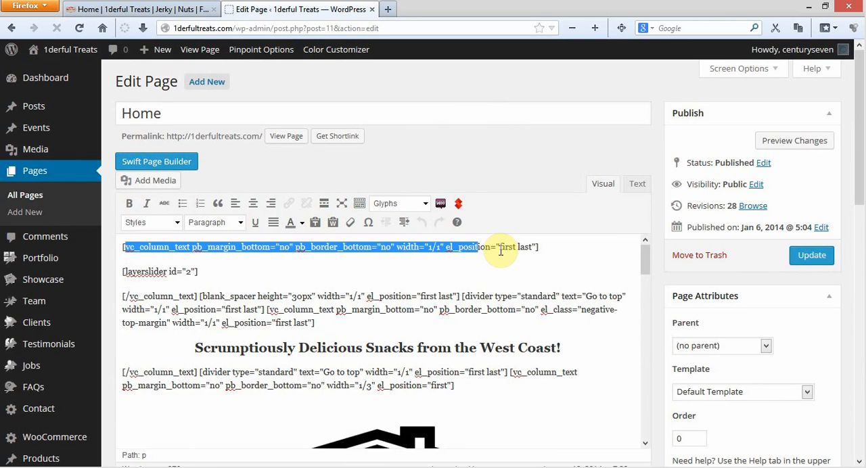
{"action": "left_click", "coordinate": [567, 254]}
{"action": "scroll", "coordinate": [573, 257], "scroll_direction": "down", "scroll_amount": 15}
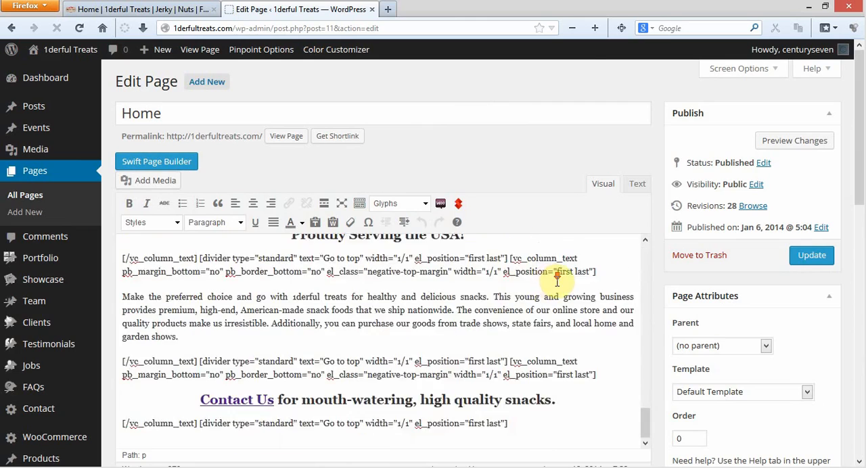
{"action": "scroll", "coordinate": [525, 320], "scroll_direction": "down", "scroll_amount": 10}
{"action": "scroll", "coordinate": [381, 282], "scroll_direction": "up", "scroll_amount": 10}
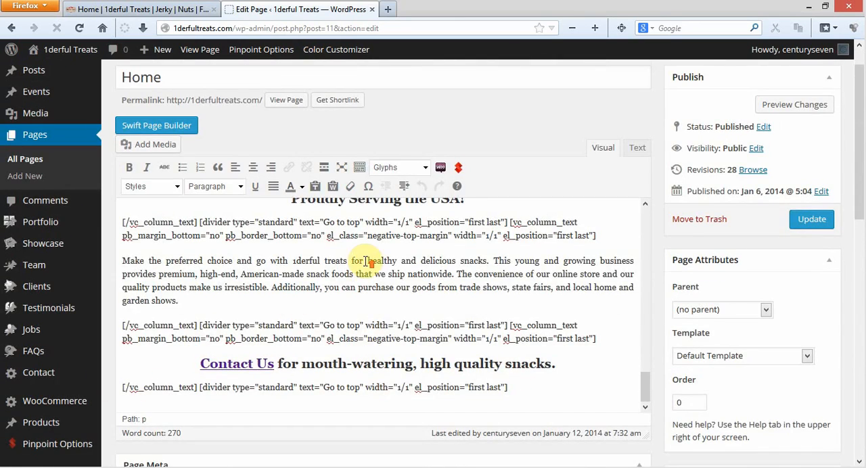
{"action": "scroll", "coordinate": [365, 261], "scroll_direction": "up", "scroll_amount": 10}
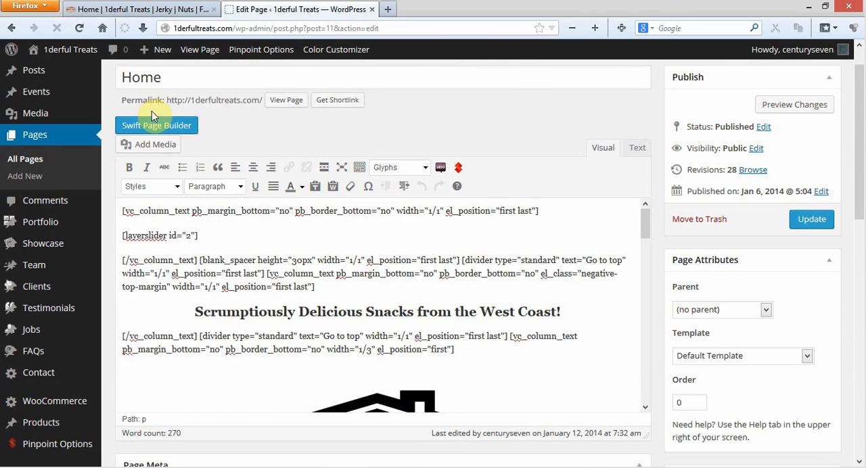
Return the Home page to Swift Page Builder and examine its elements from the slider block through the Contact Us heading
{"action": "left_click", "coordinate": [166, 126]}
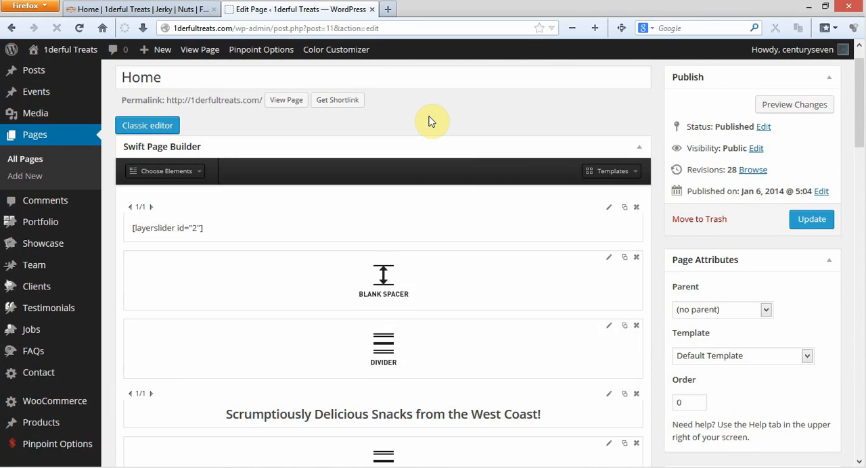
{"action": "scroll", "coordinate": [431, 120], "scroll_direction": "down", "scroll_amount": 2}
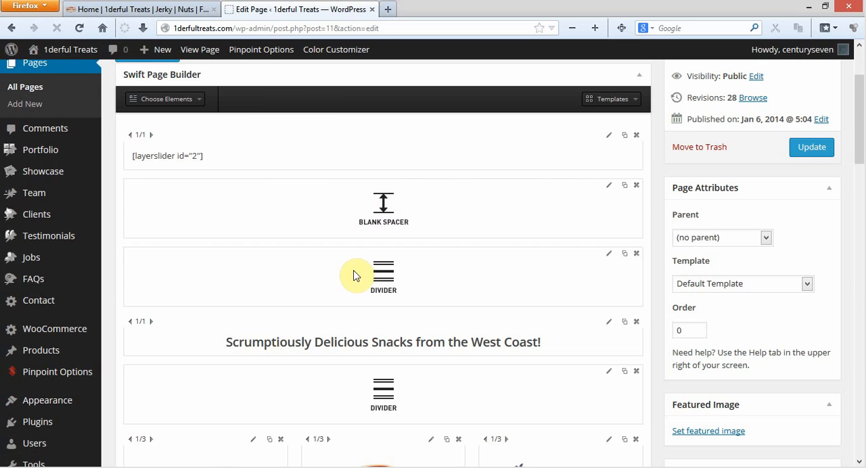
{"action": "scroll", "coordinate": [446, 264], "scroll_direction": "down", "scroll_amount": 2}
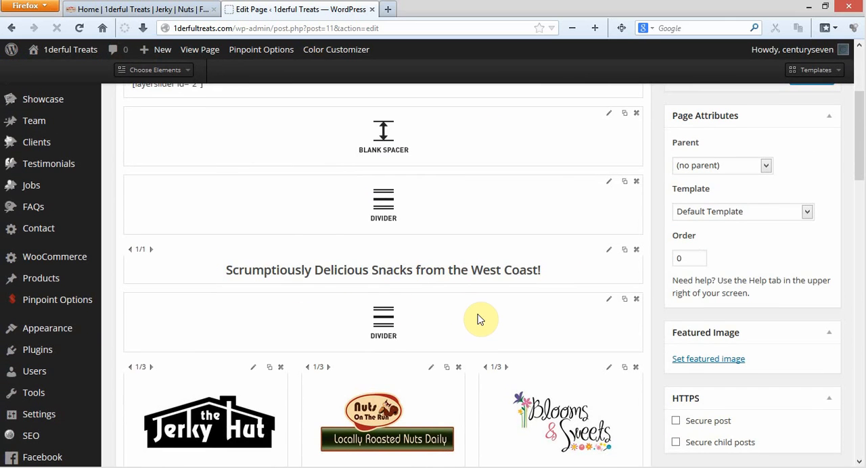
{"action": "scroll", "coordinate": [480, 315], "scroll_direction": "down", "scroll_amount": 4}
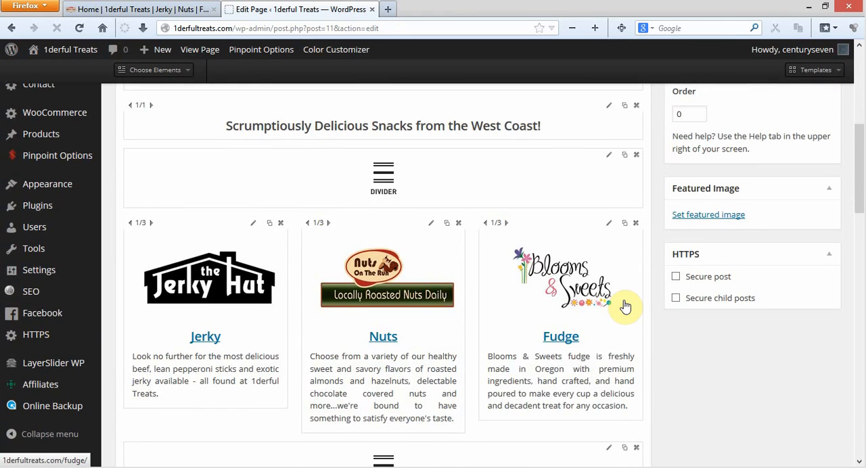
{"action": "scroll", "coordinate": [624, 304], "scroll_direction": "down", "scroll_amount": 4}
{"action": "scroll", "coordinate": [447, 183], "scroll_direction": "down", "scroll_amount": 2}
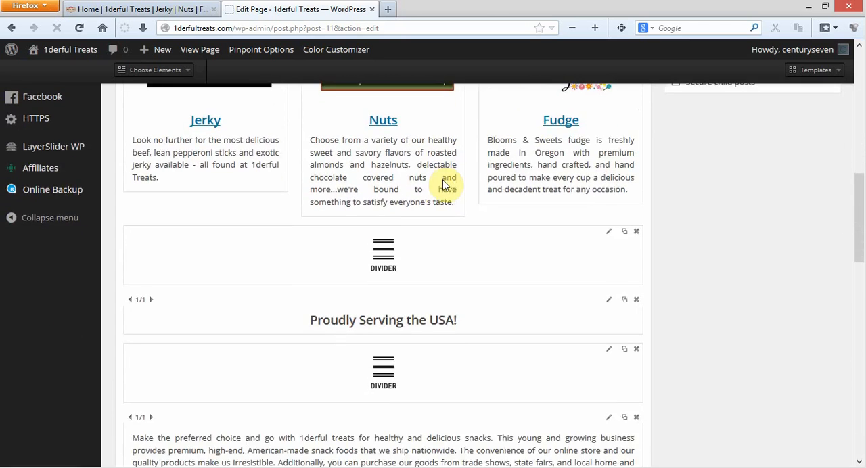
{"action": "scroll", "coordinate": [389, 186], "scroll_direction": "down", "scroll_amount": 2}
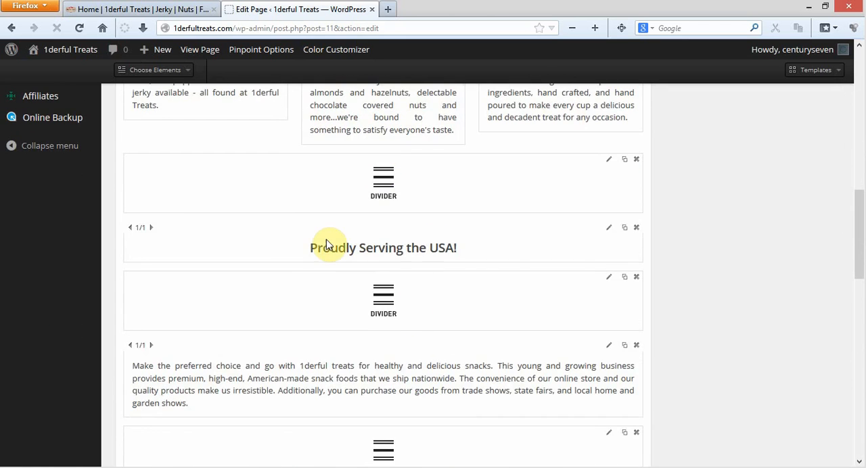
{"action": "scroll", "coordinate": [535, 259], "scroll_direction": "down", "scroll_amount": 4}
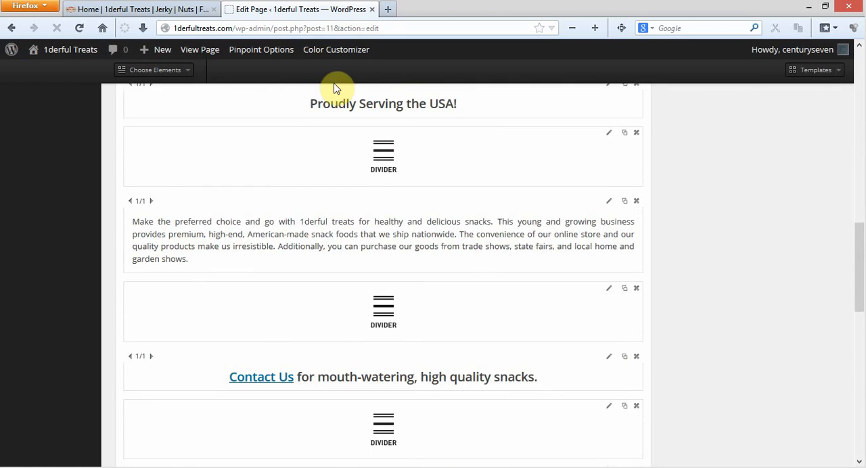
Compare the live home page's banner, heading and divider lines with the matching elements in the page builder
{"action": "left_click", "coordinate": [142, 10]}
{"action": "scroll", "coordinate": [799, 170], "scroll_direction": "down", "scroll_amount": 3}
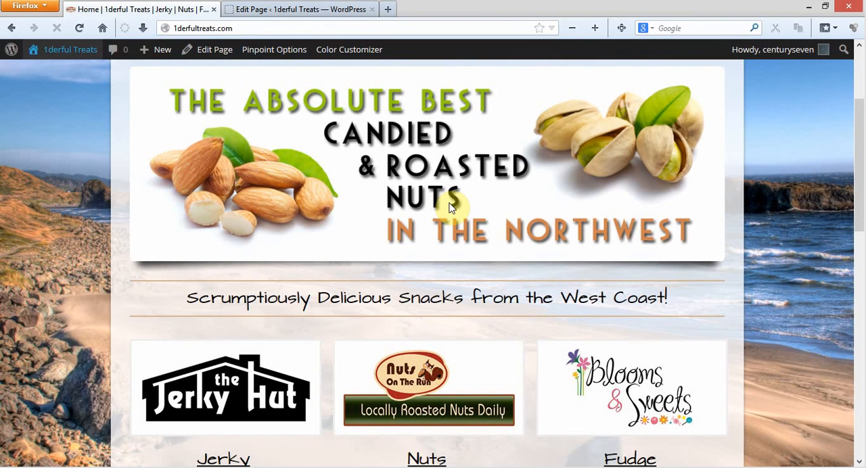
{"action": "scroll", "coordinate": [495, 166], "scroll_direction": "down", "scroll_amount": 2}
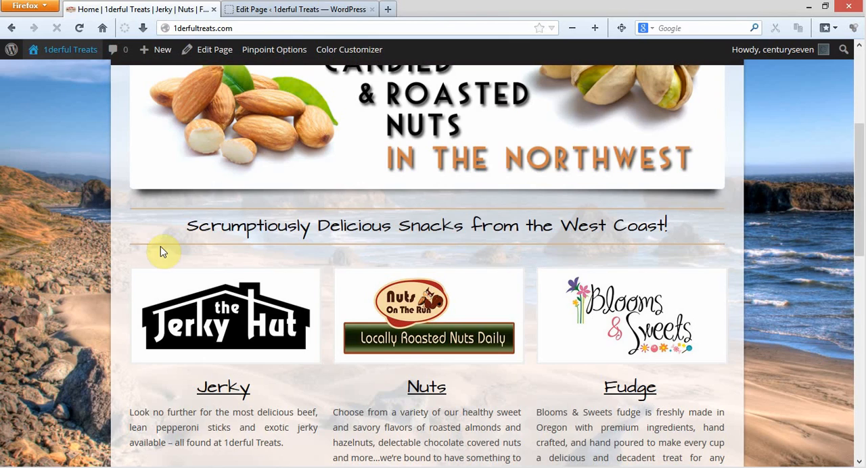
{"action": "left_click", "coordinate": [292, 7]}
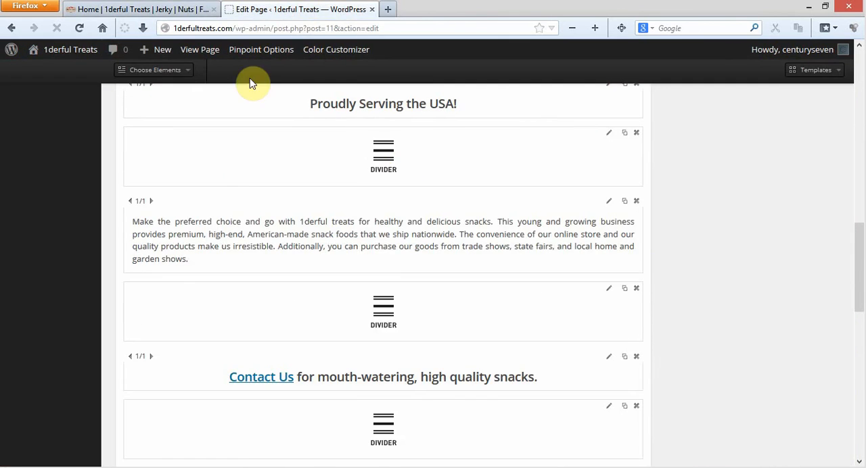
{"action": "left_click", "coordinate": [138, 9]}
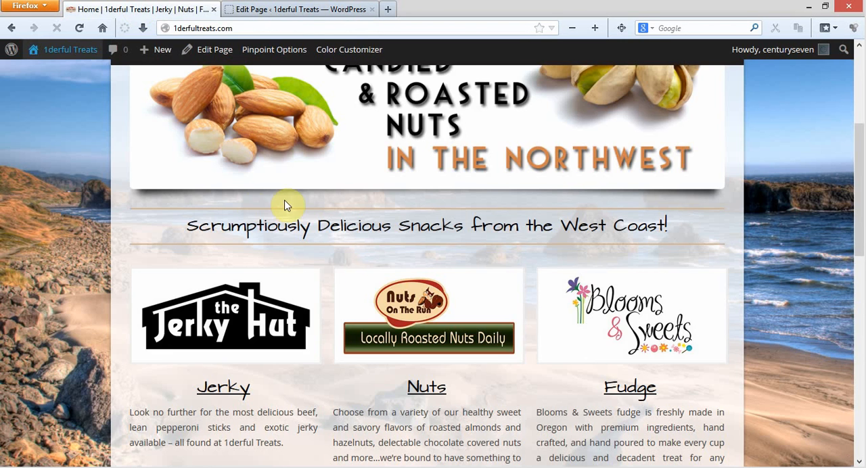
{"action": "left_click", "coordinate": [280, 8]}
{"action": "scroll", "coordinate": [427, 305], "scroll_direction": "up", "scroll_amount": 5}
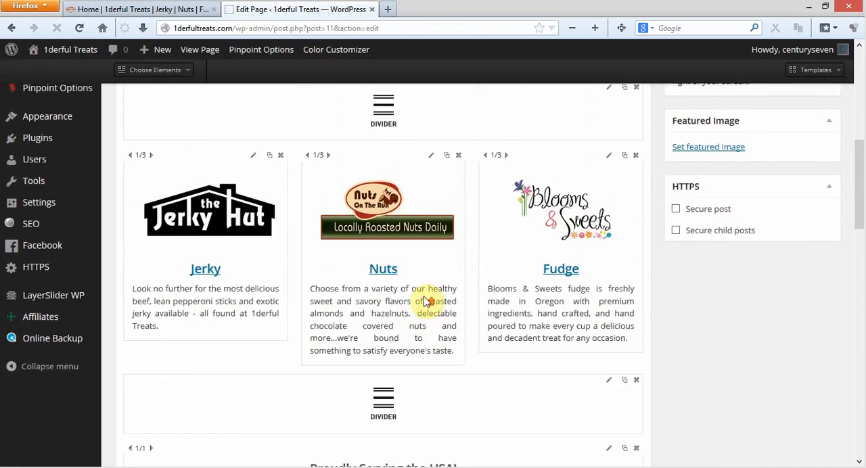
{"action": "scroll", "coordinate": [427, 302], "scroll_direction": "up", "scroll_amount": 10}
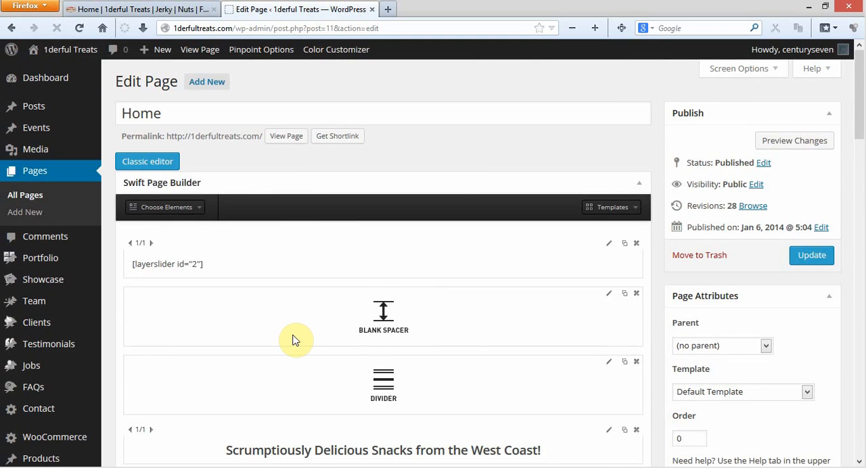
Compare the live page's three product columns and closing text with the builder layout, continuing down to its sidebar and SEO settings
{"action": "left_click", "coordinate": [165, 8]}
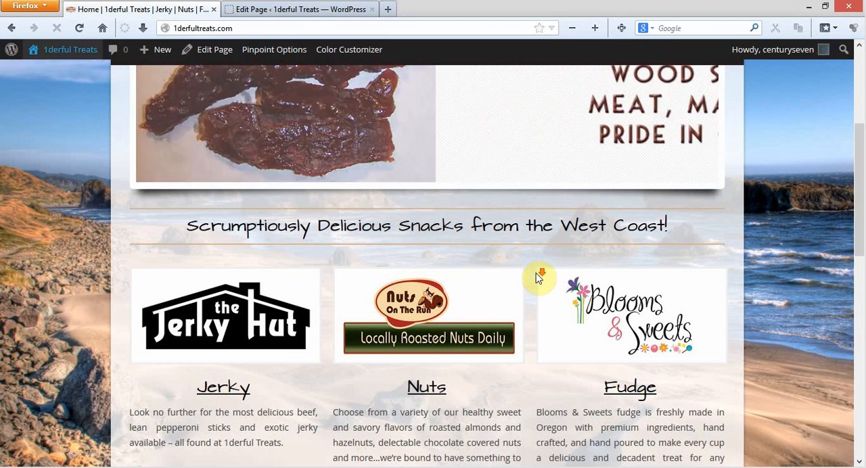
{"action": "scroll", "coordinate": [311, 152], "scroll_direction": "down", "scroll_amount": 3}
{"action": "scroll", "coordinate": [630, 197], "scroll_direction": "down", "scroll_amount": 3}
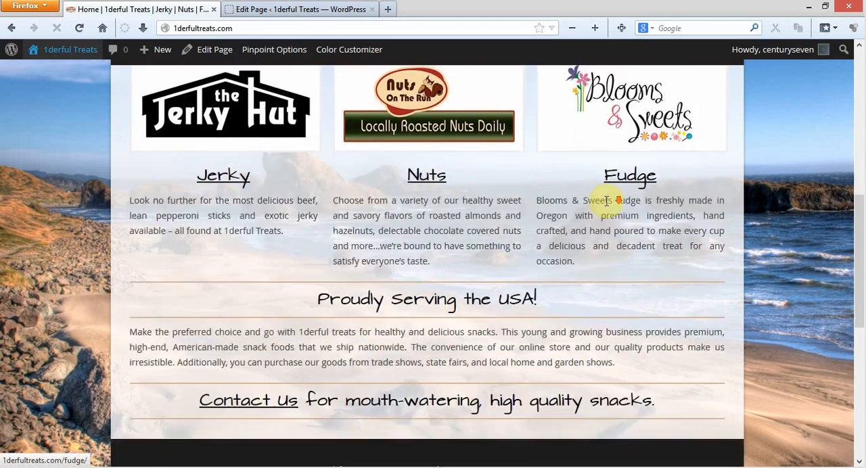
{"action": "left_click", "coordinate": [258, 10]}
{"action": "scroll", "coordinate": [487, 286], "scroll_direction": "down", "scroll_amount": 10}
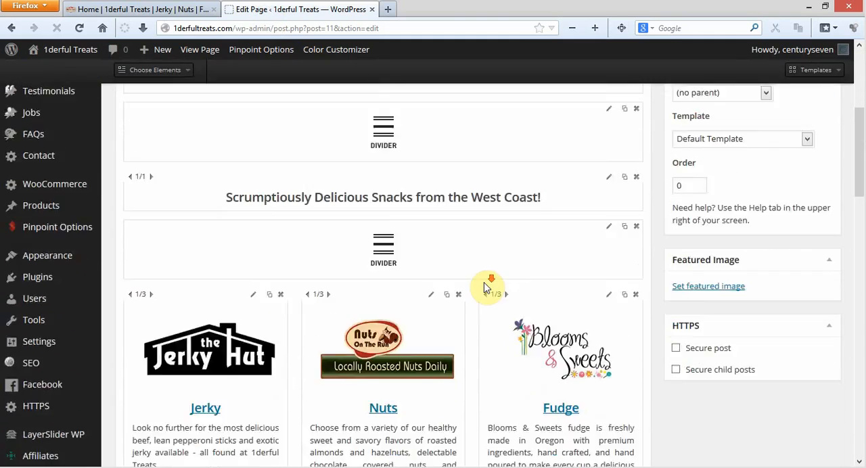
{"action": "scroll", "coordinate": [487, 287], "scroll_direction": "down", "scroll_amount": 10}
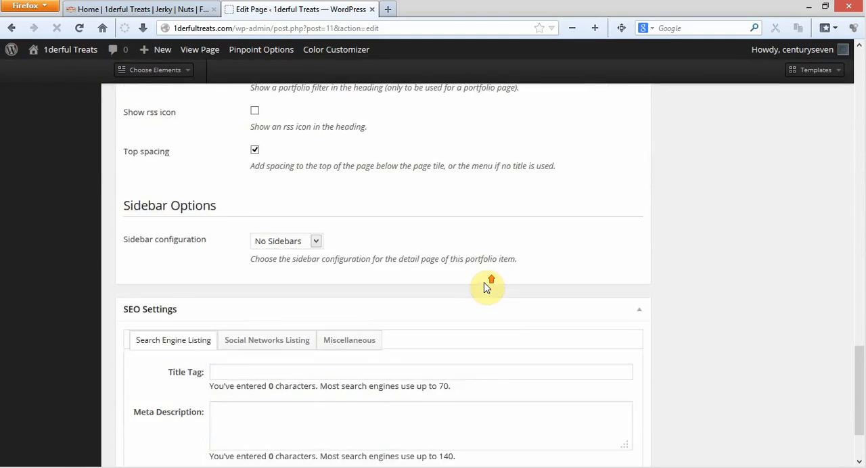
Move the Fudge block above the snacks heading and from there between the Jerky and Nuts columns in the page builder
{"action": "scroll", "coordinate": [487, 286], "scroll_direction": "up", "scroll_amount": 15}
{"action": "scroll", "coordinate": [419, 369], "scroll_direction": "up", "scroll_amount": 3}
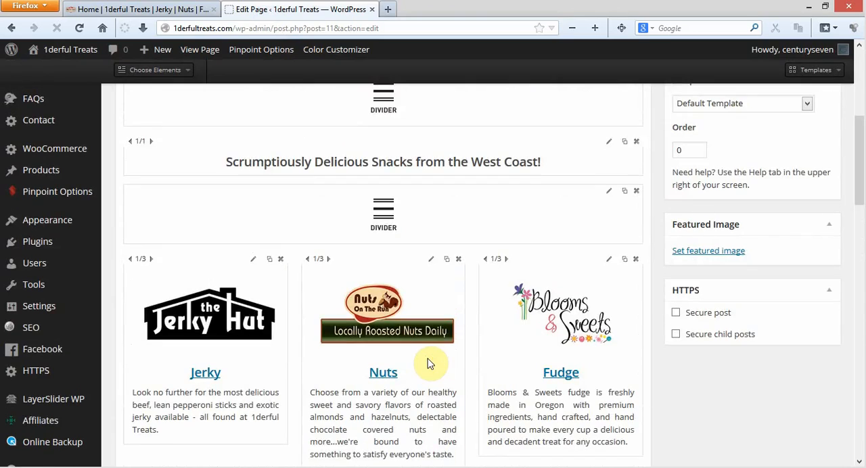
{"action": "scroll", "coordinate": [628, 368], "scroll_direction": "down", "scroll_amount": 1}
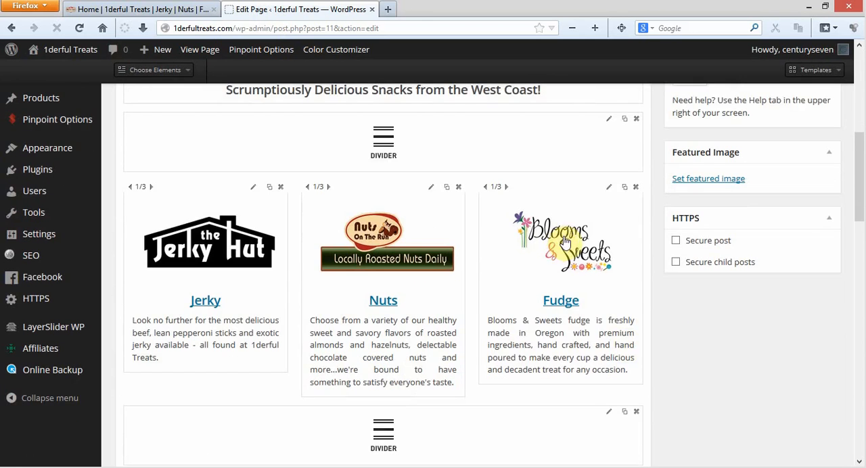
{"action": "left_click_drag", "start_coordinate": [614, 227], "coordinate": [856, 144]}
{"action": "scroll", "coordinate": [473, 320], "scroll_direction": "down", "scroll_amount": 1}
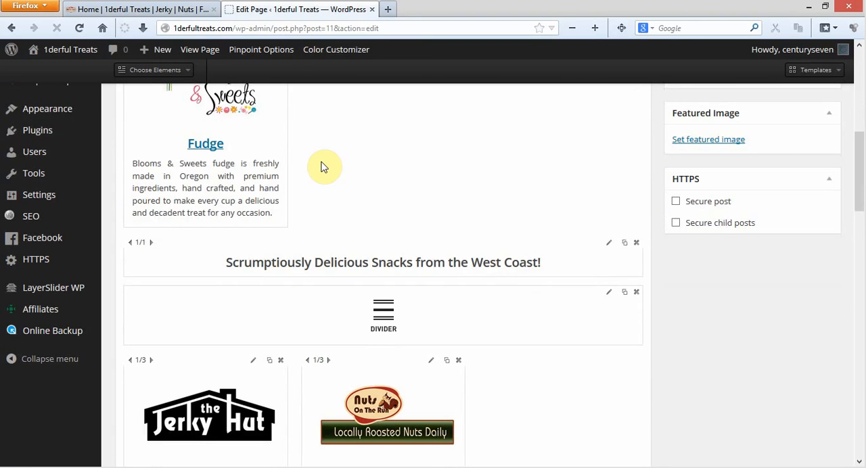
{"action": "left_click_drag", "start_coordinate": [149, 126], "coordinate": [135, 163]}
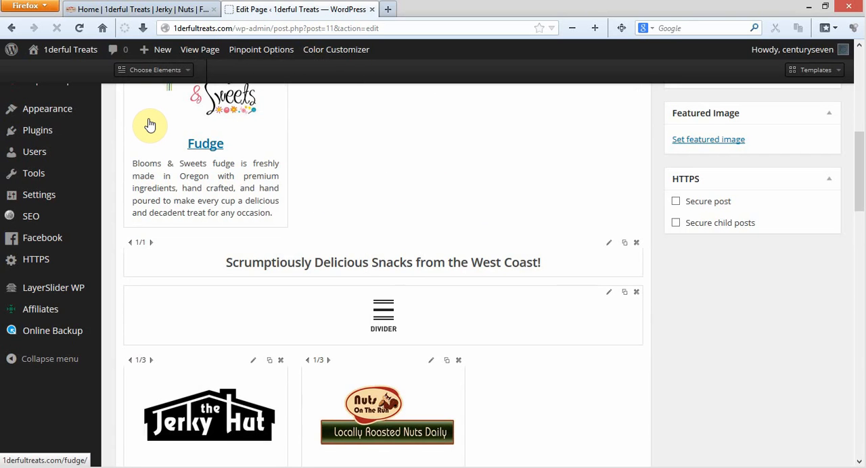
{"action": "left_click_drag", "start_coordinate": [149, 126], "coordinate": [285, 169]}
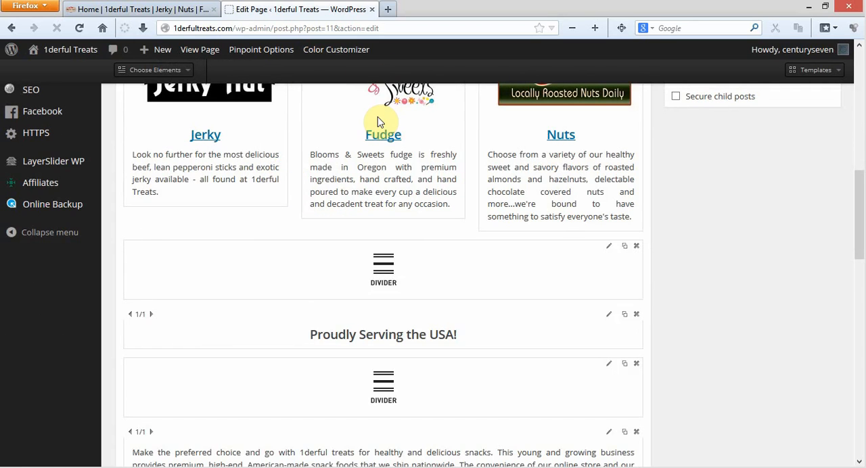
Update the Home page and open its live version in a new browser tab to check the product column order
{"action": "scroll", "coordinate": [199, 218], "scroll_direction": "up", "scroll_amount": 4}
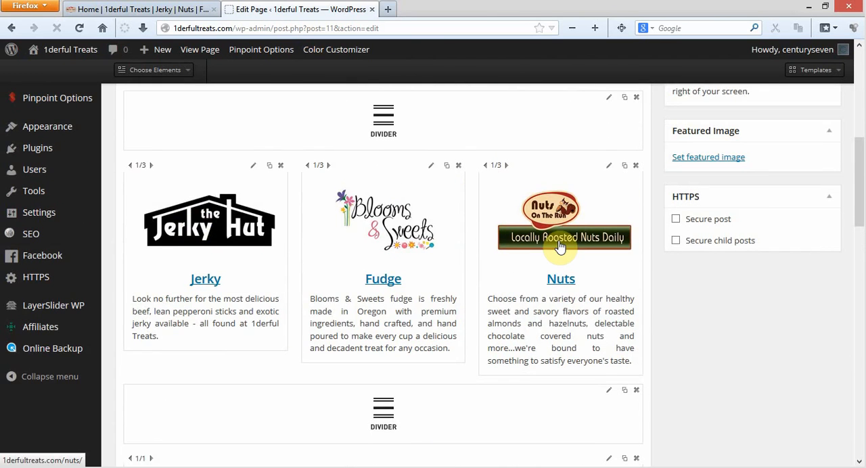
{"action": "scroll", "coordinate": [778, 365], "scroll_direction": "up", "scroll_amount": 8}
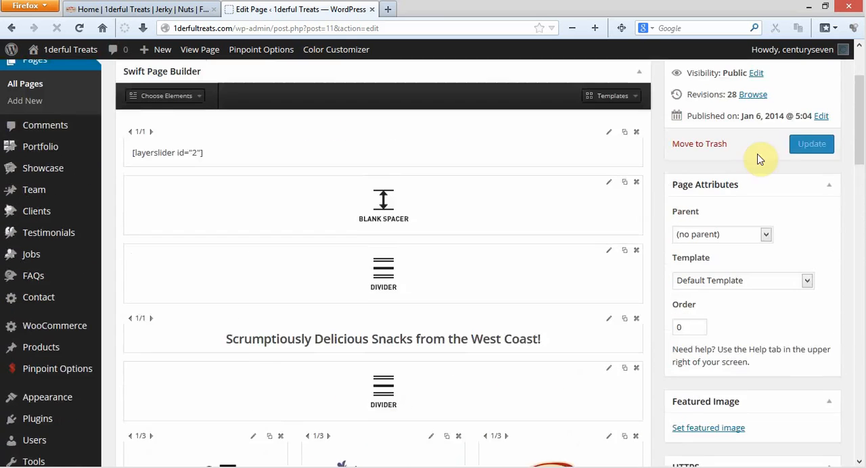
{"action": "left_click", "coordinate": [810, 162]}
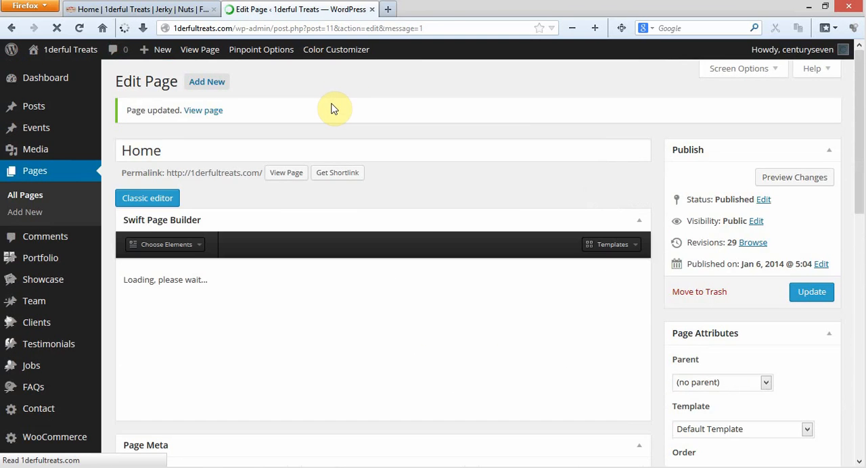
{"action": "right_click", "coordinate": [287, 173]}
{"action": "left_click", "coordinate": [318, 180]}
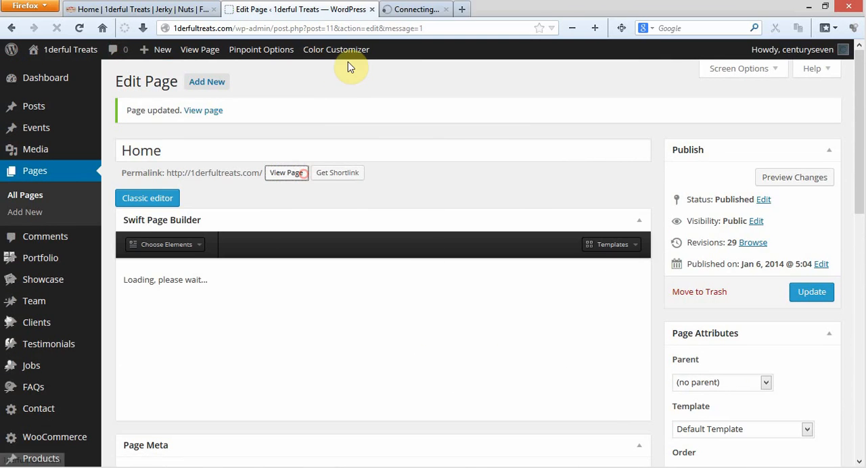
{"action": "left_click", "coordinate": [451, 11]}
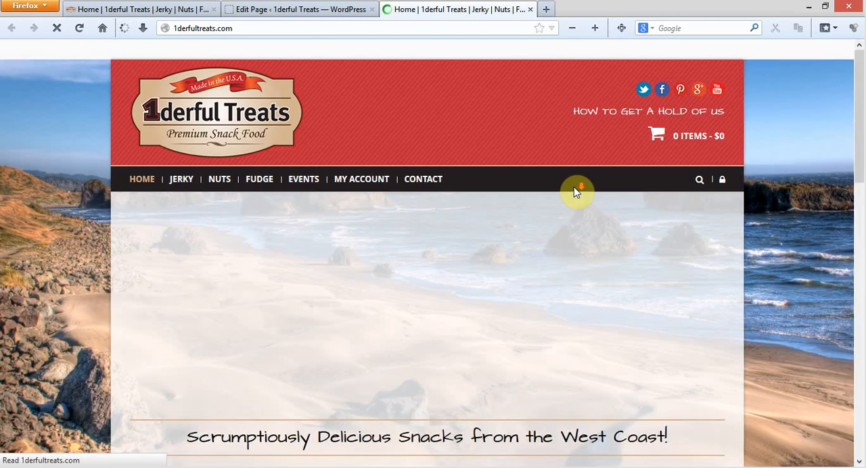
{"action": "scroll", "coordinate": [696, 212], "scroll_direction": "down", "scroll_amount": 5}
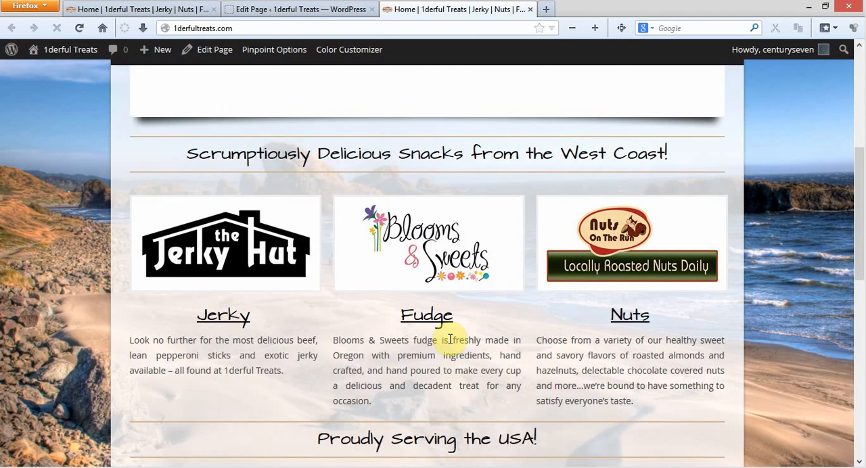
Return to the page editor and rearrange the three product columns into the order Jerky, Nuts, Fudge
{"action": "left_click", "coordinate": [237, 9]}
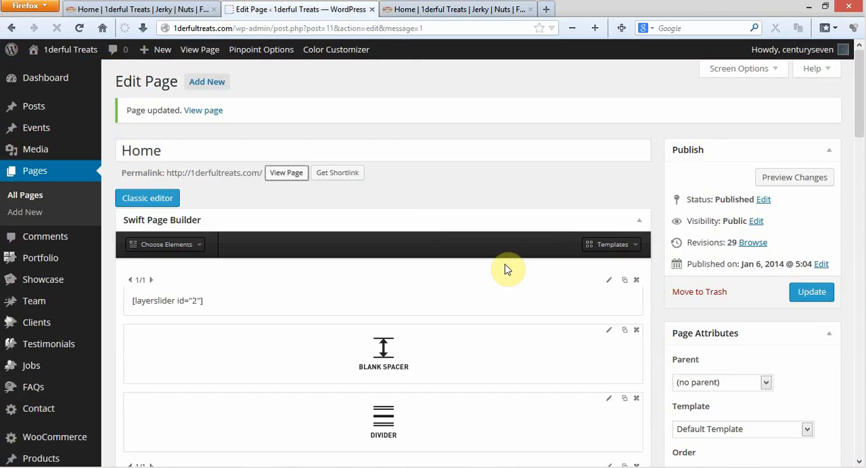
{"action": "scroll", "coordinate": [548, 248], "scroll_direction": "down", "scroll_amount": 6}
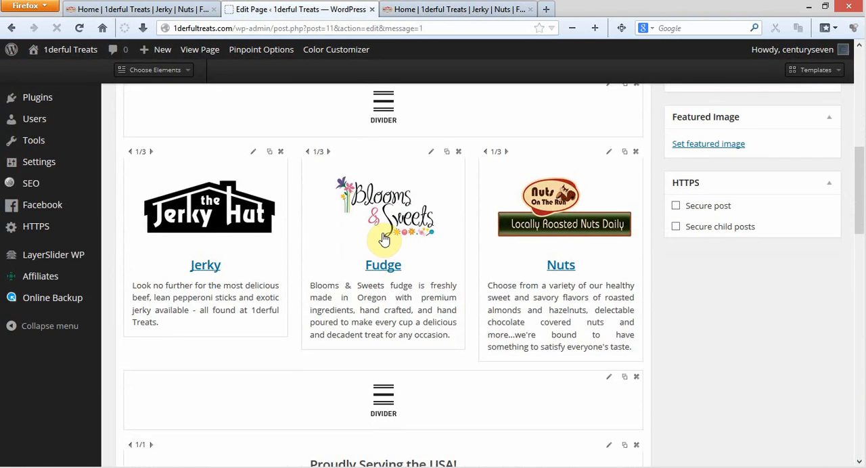
{"action": "left_click_drag", "start_coordinate": [348, 232], "coordinate": [596, 230]}
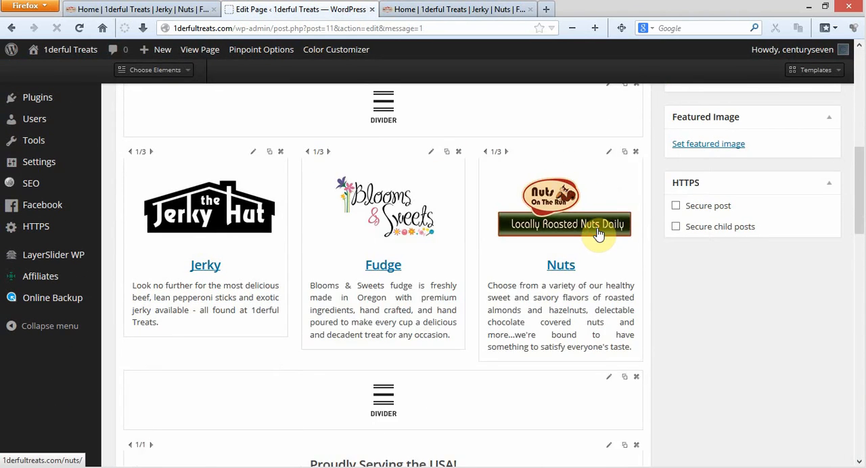
{"action": "left_click_drag", "start_coordinate": [329, 266], "coordinate": [707, 283]}
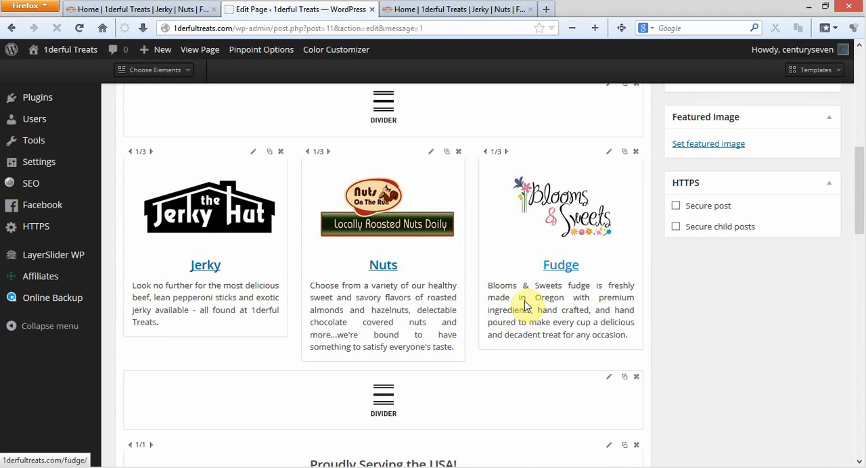
Examine the page builder layout from the product columns and dividers down to the Contact Us heading and back to the start
{"action": "scroll", "coordinate": [467, 284], "scroll_direction": "down", "scroll_amount": 4}
{"action": "mouse_move", "coordinate": [423, 255]}
{"action": "left_mouse_down"}
{"action": "mouse_move", "coordinate": [423, 329]}
{"action": "mouse_move", "coordinate": [429, 242]}
{"action": "left_mouse_up"}
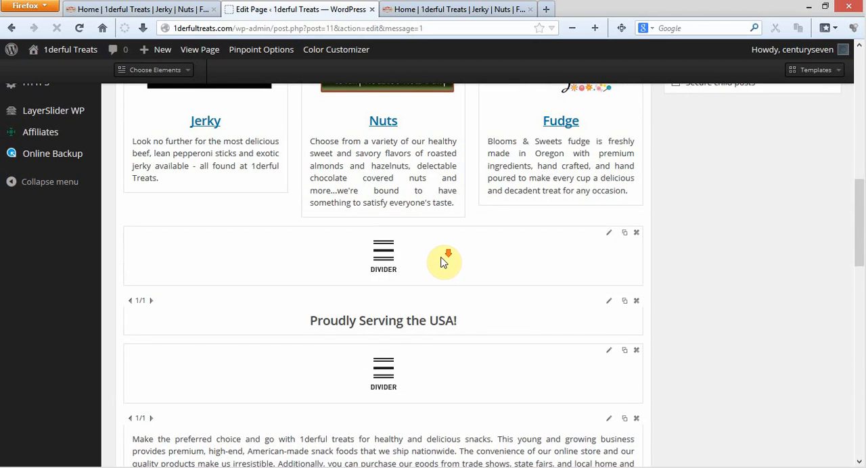
{"action": "scroll", "coordinate": [575, 99], "scroll_direction": "down", "scroll_amount": 2}
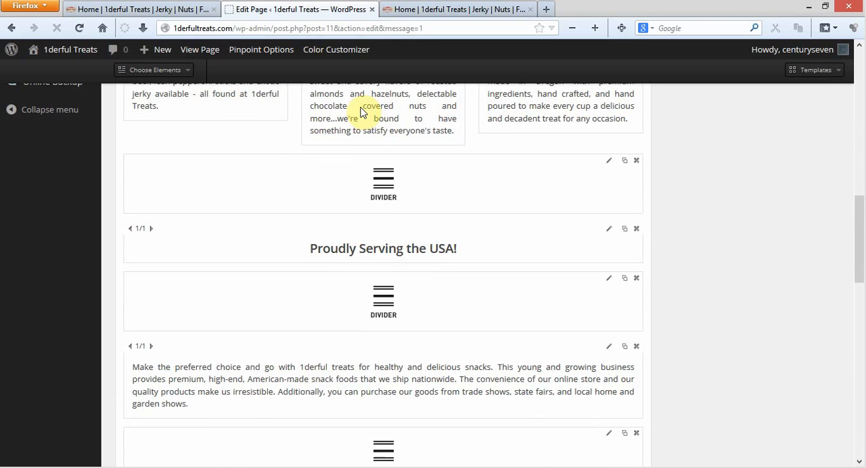
{"action": "scroll", "coordinate": [216, 115], "scroll_direction": "up", "scroll_amount": 4}
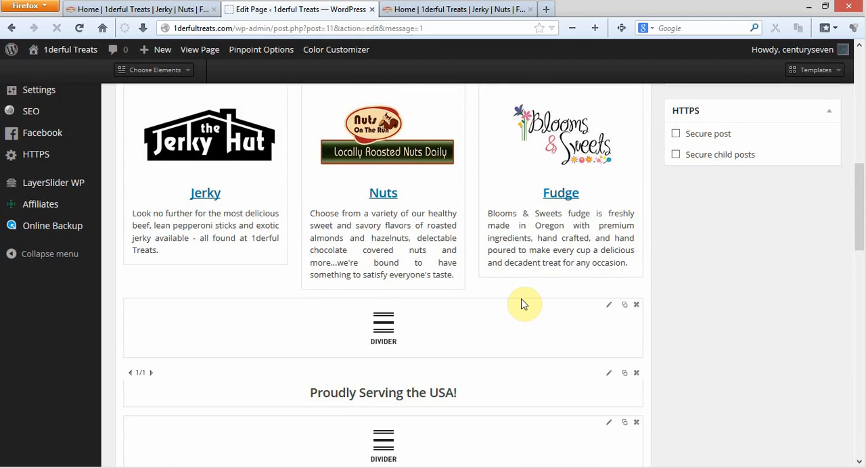
{"action": "scroll", "coordinate": [497, 343], "scroll_direction": "down", "scroll_amount": 4}
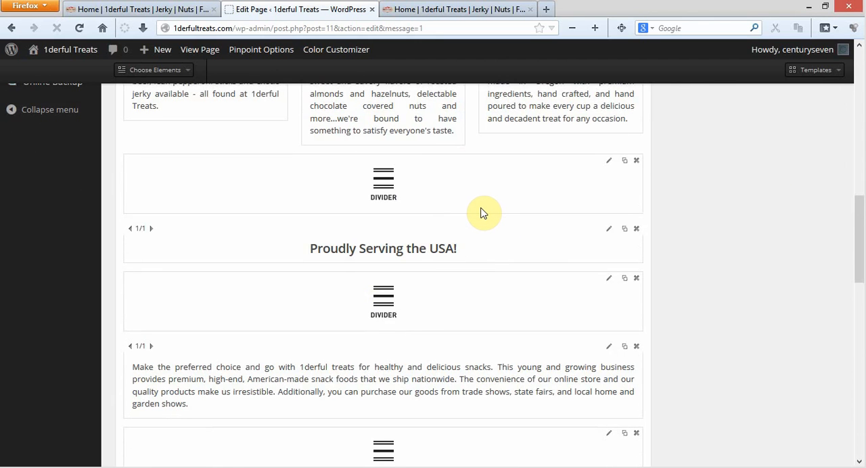
{"action": "scroll", "coordinate": [499, 232], "scroll_direction": "up", "scroll_amount": 4}
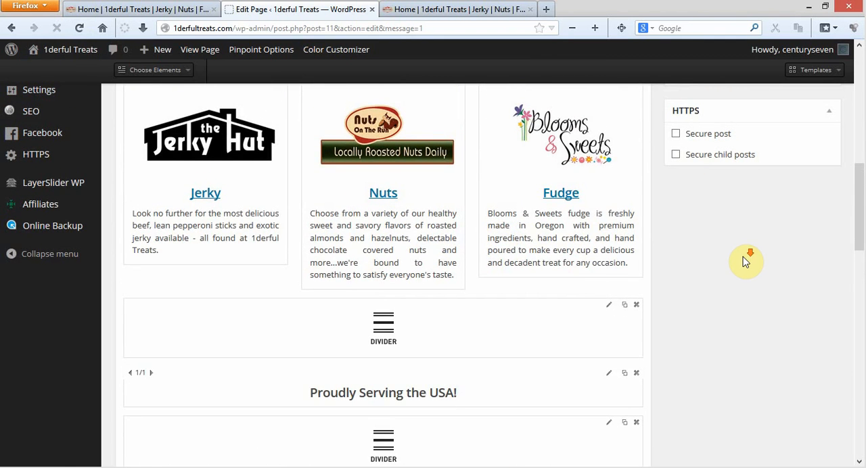
{"action": "scroll", "coordinate": [744, 262], "scroll_direction": "down", "scroll_amount": 10}
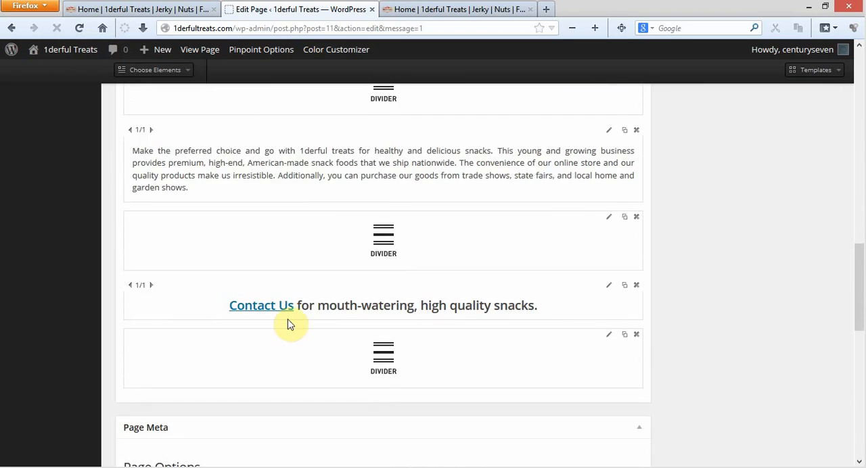
{"action": "scroll", "coordinate": [309, 311], "scroll_direction": "up", "scroll_amount": 10}
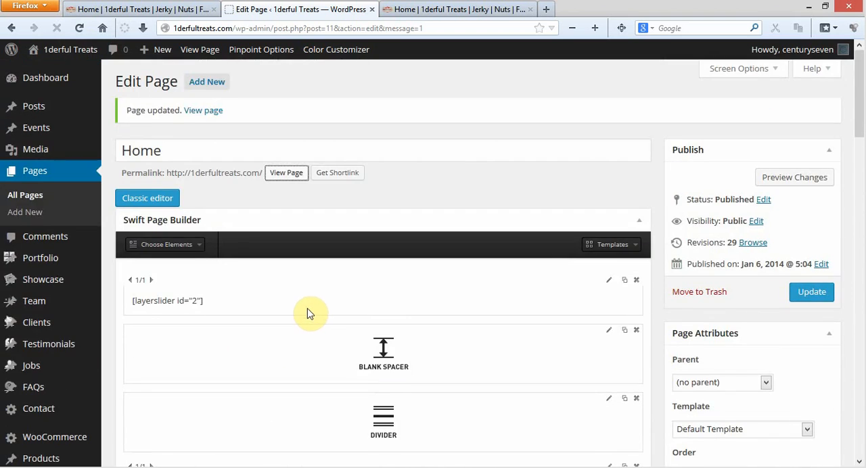
{"action": "scroll", "coordinate": [308, 312], "scroll_direction": "down", "scroll_amount": 15}
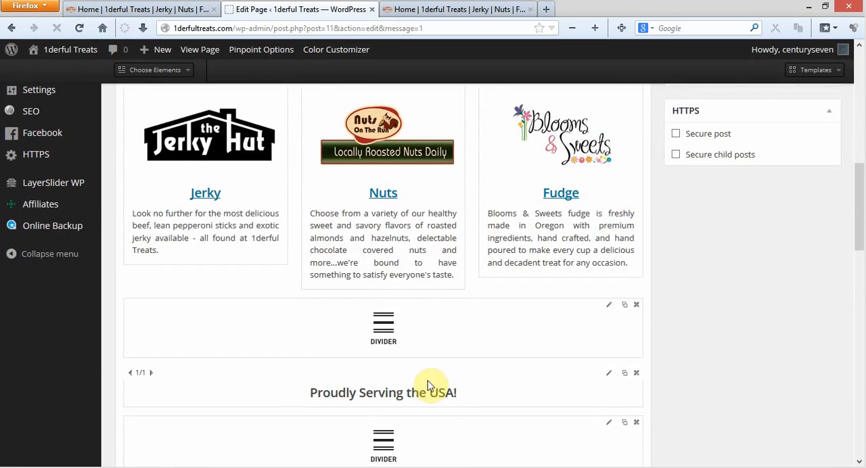
Update the Home page and reload its live version to check the product column order and closing text
{"action": "scroll", "coordinate": [439, 372], "scroll_direction": "up", "scroll_amount": 8}
{"action": "scroll", "coordinate": [787, 298], "scroll_direction": "up", "scroll_amount": 6}
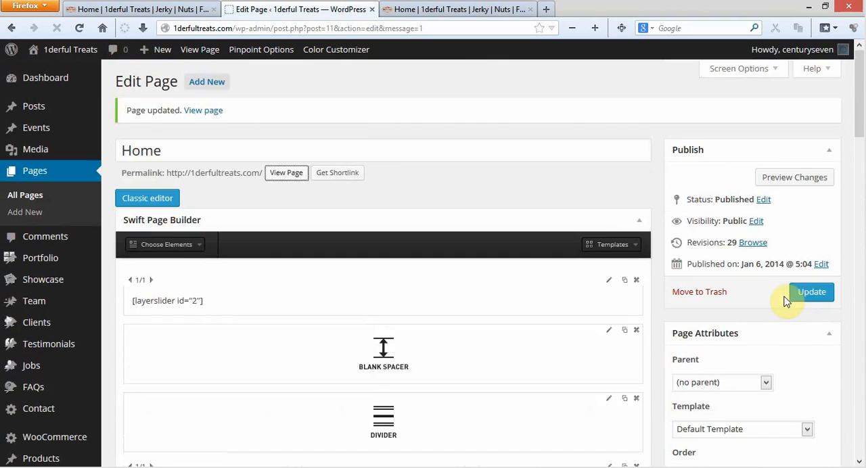
{"action": "left_click", "coordinate": [802, 293]}
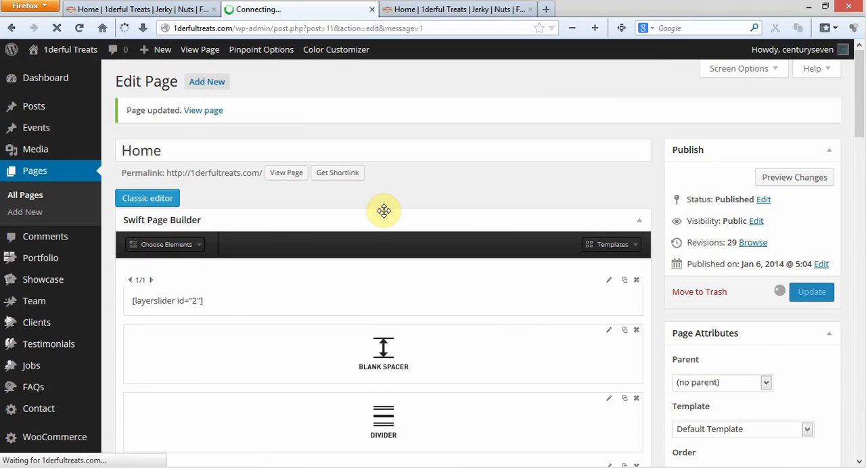
{"action": "left_click", "coordinate": [424, 8]}
{"action": "left_click", "coordinate": [81, 30]}
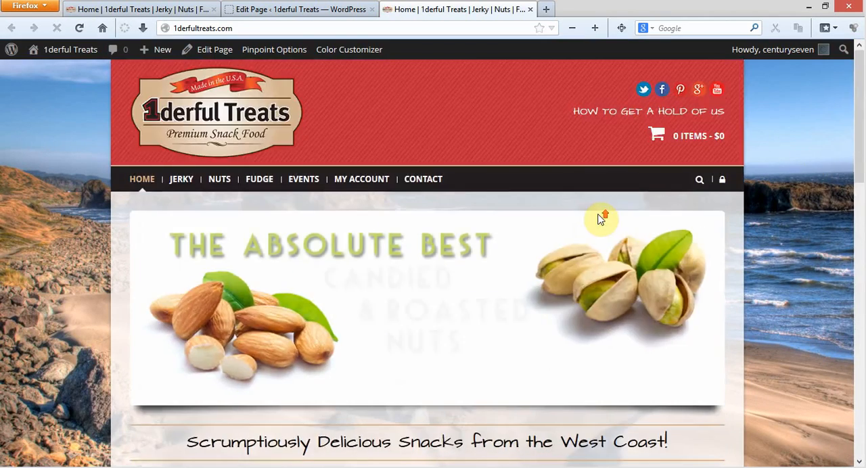
Review the page builder's list of available elements and compare it with the dashboard's Portfolio, Showcase, Team, Clients, Testimonials, Jobs and FAQs sections
{"action": "left_click", "coordinate": [264, 8]}
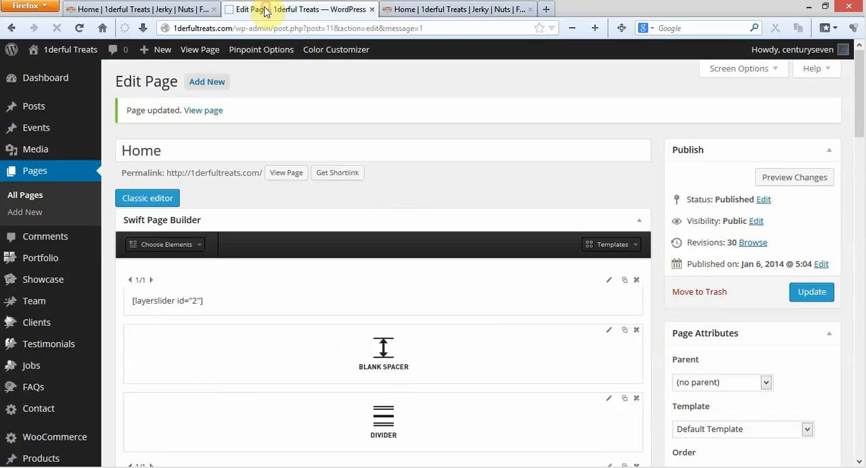
{"action": "scroll", "coordinate": [512, 229], "scroll_direction": "down", "scroll_amount": 2}
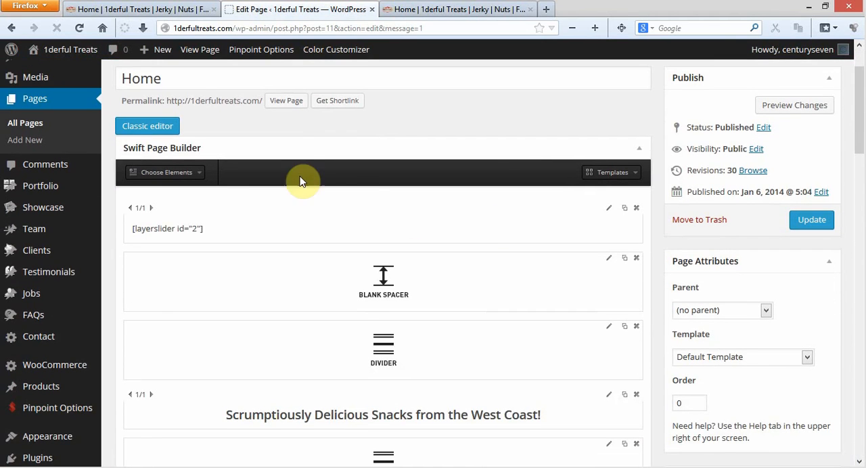
{"action": "left_click", "coordinate": [200, 172]}
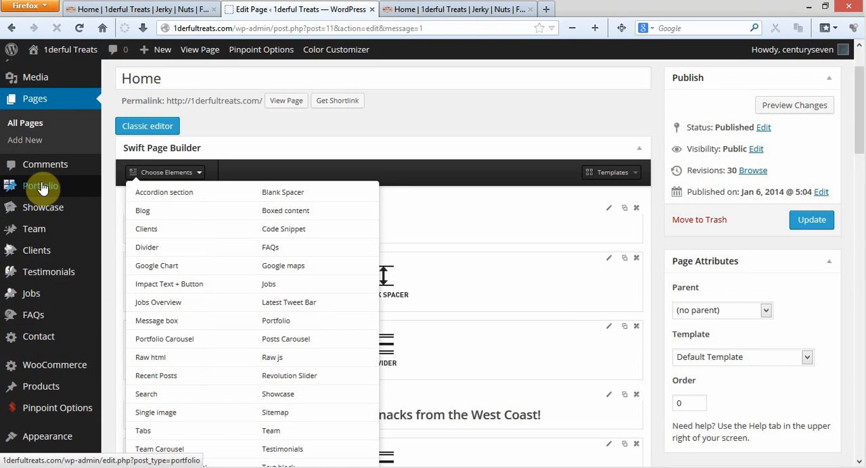
{"action": "mouse_move", "coordinate": [48, 192]}
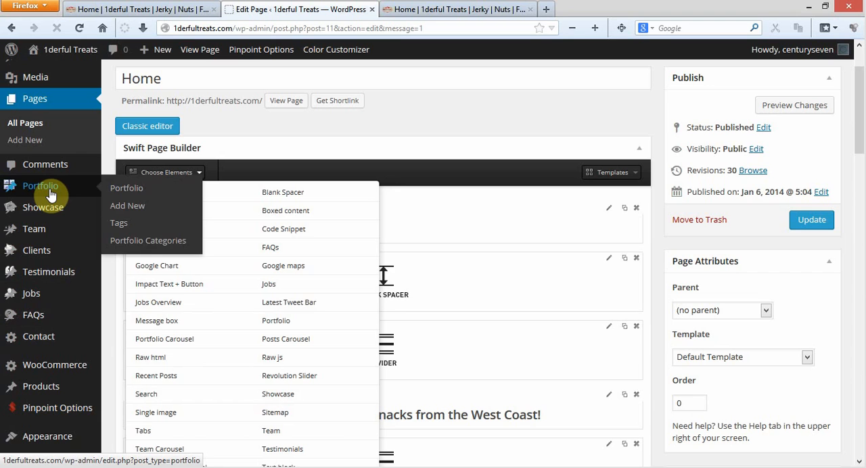
{"action": "mouse_move", "coordinate": [59, 210]}
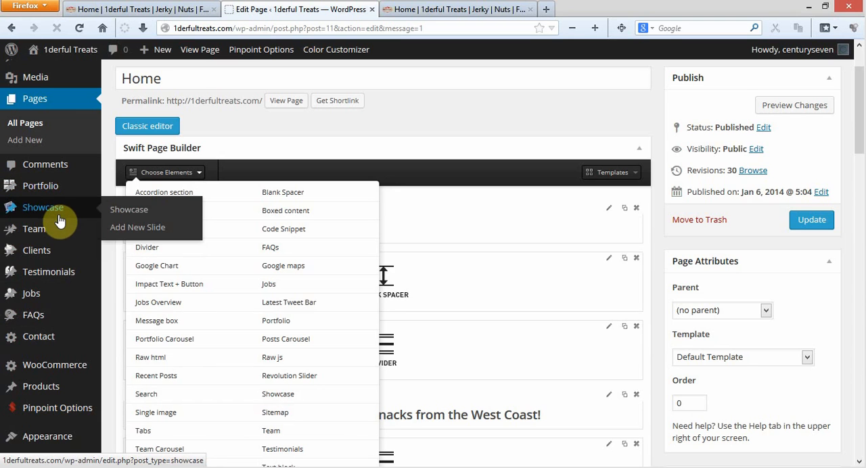
{"action": "mouse_move", "coordinate": [60, 234]}
{"action": "mouse_move", "coordinate": [58, 253]}
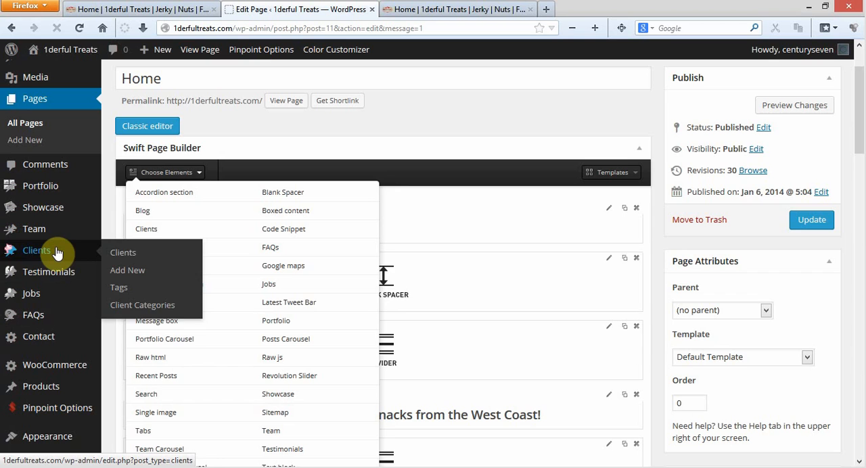
{"action": "mouse_move", "coordinate": [58, 277]}
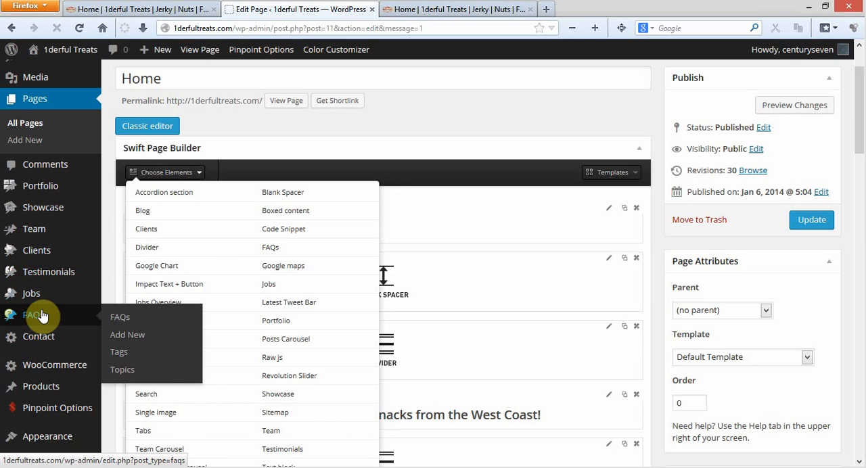
{"action": "mouse_move", "coordinate": [43, 289]}
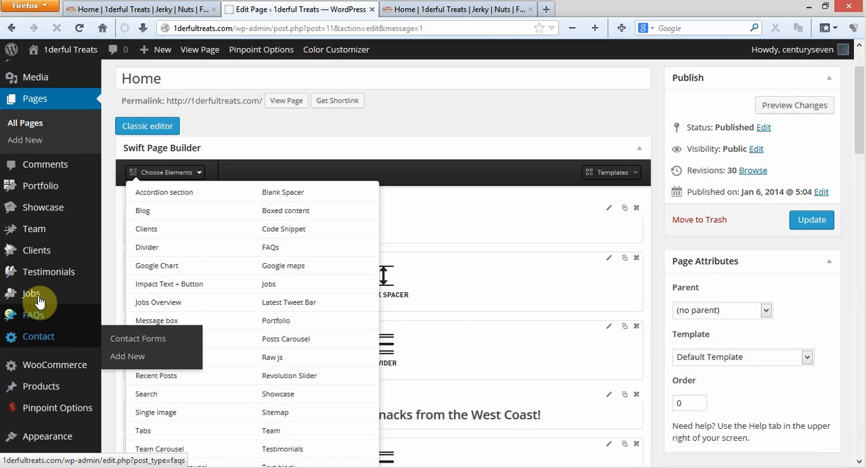
{"action": "left_click", "coordinate": [406, 143]}
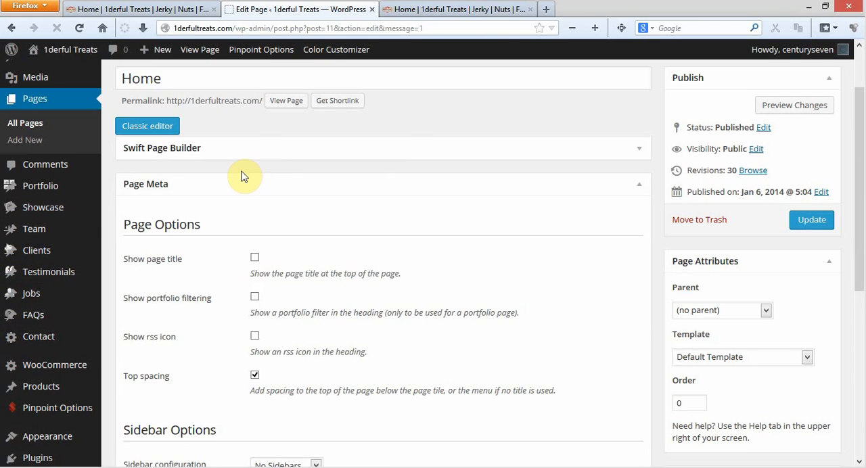
Add a Text block element to the Home page layout in Swift Page Builder
{"action": "left_click", "coordinate": [228, 143]}
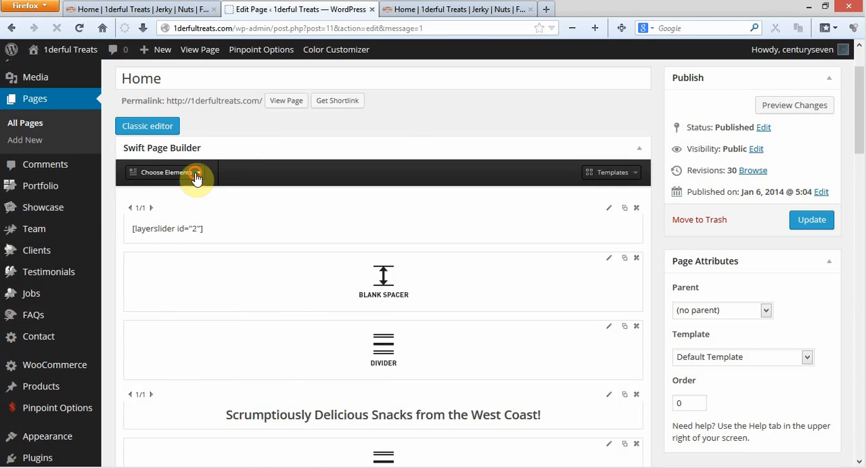
{"action": "left_click", "coordinate": [196, 175]}
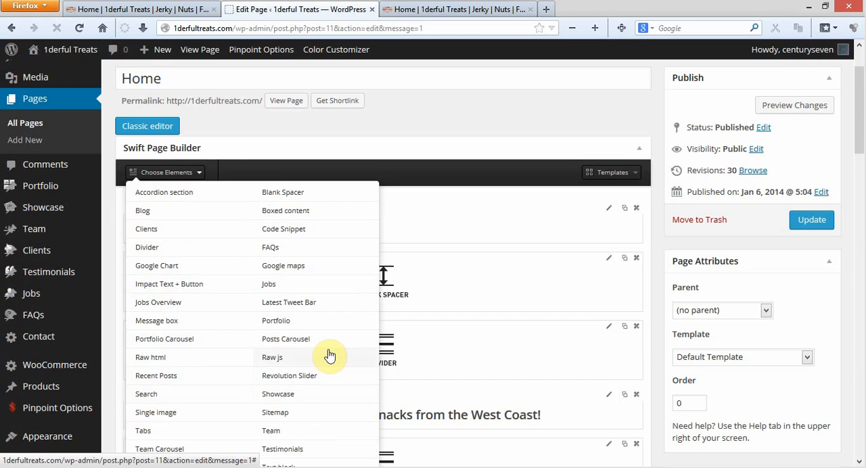
{"action": "scroll", "coordinate": [332, 352], "scroll_direction": "down", "scroll_amount": 3}
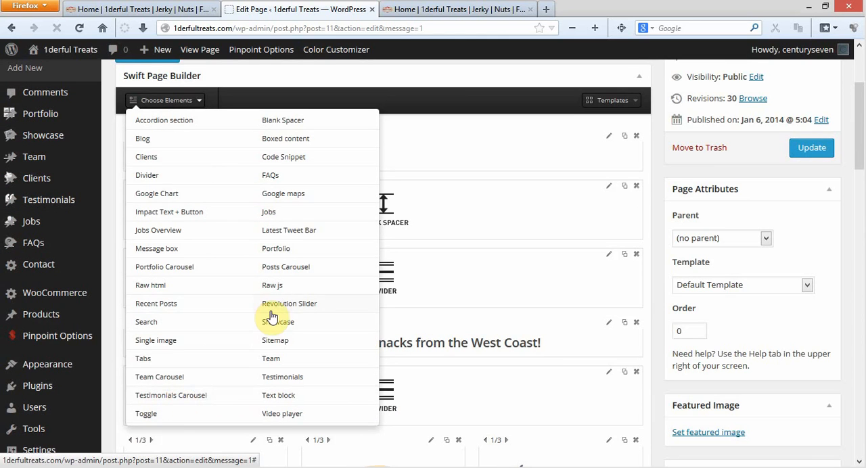
{"action": "left_click", "coordinate": [280, 399]}
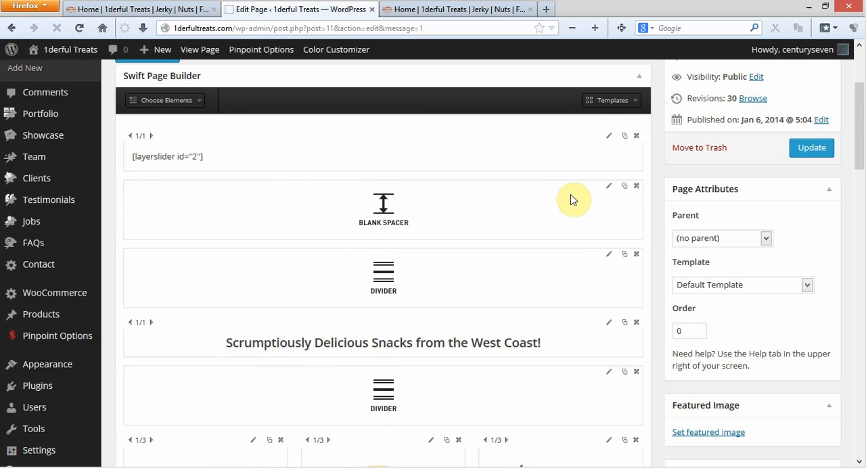
Open the new text block below the last divider and replace its placeholder text with "Example."
{"action": "scroll", "coordinate": [582, 193], "scroll_direction": "down", "scroll_amount": 10}
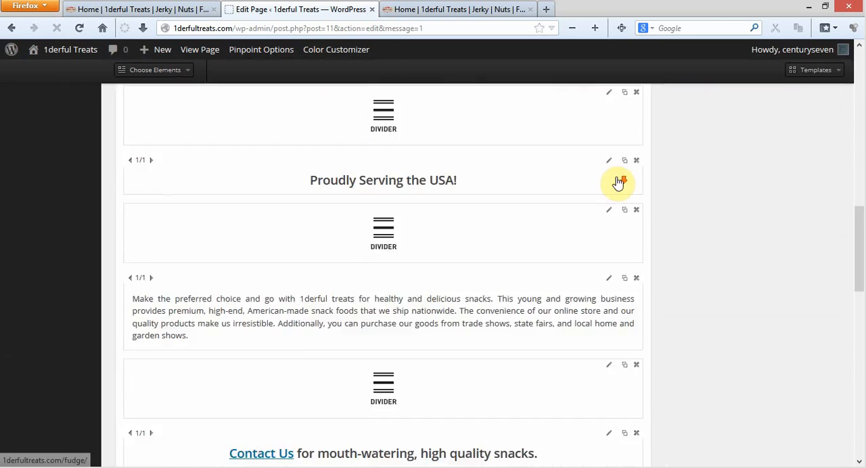
{"action": "scroll", "coordinate": [618, 180], "scroll_direction": "down", "scroll_amount": 4}
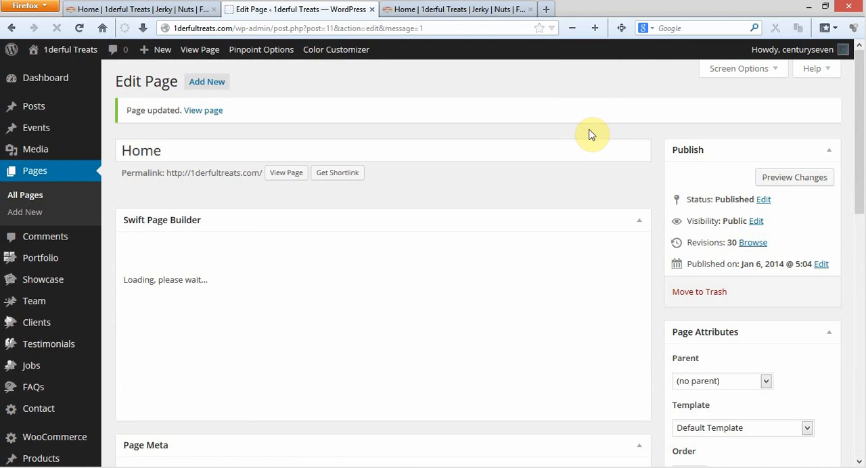
{"action": "scroll", "coordinate": [589, 132], "scroll_direction": "down", "scroll_amount": 4}
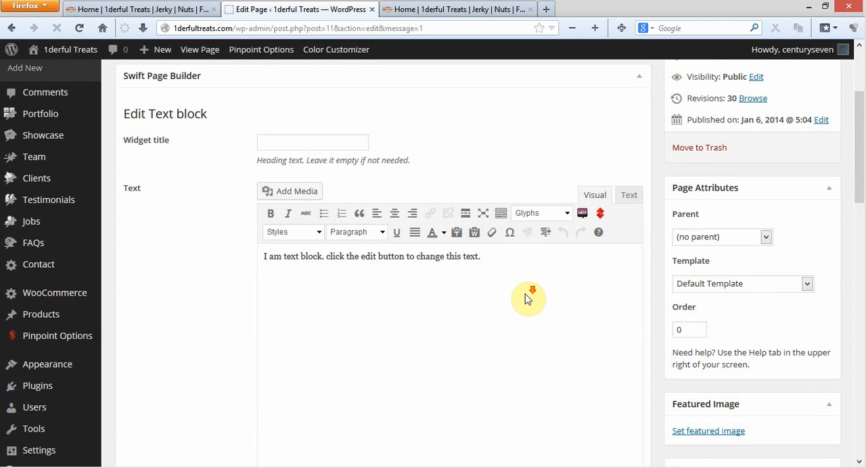
{"action": "scroll", "coordinate": [528, 296], "scroll_direction": "down", "scroll_amount": 2}
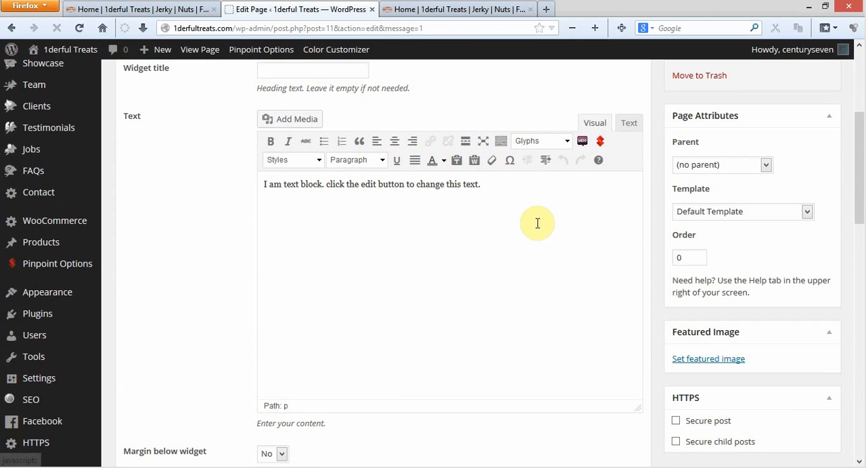
{"action": "left_click_drag", "start_coordinate": [262, 185], "coordinate": [535, 182]}
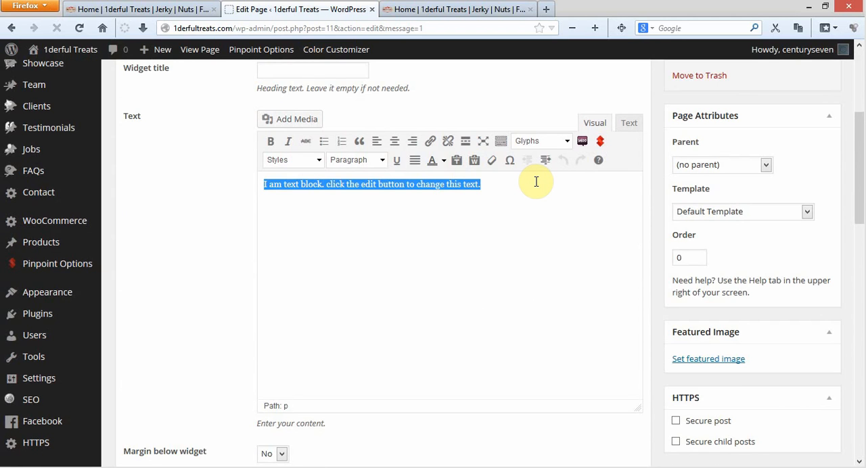
{"action": "type", "text": "Example."}
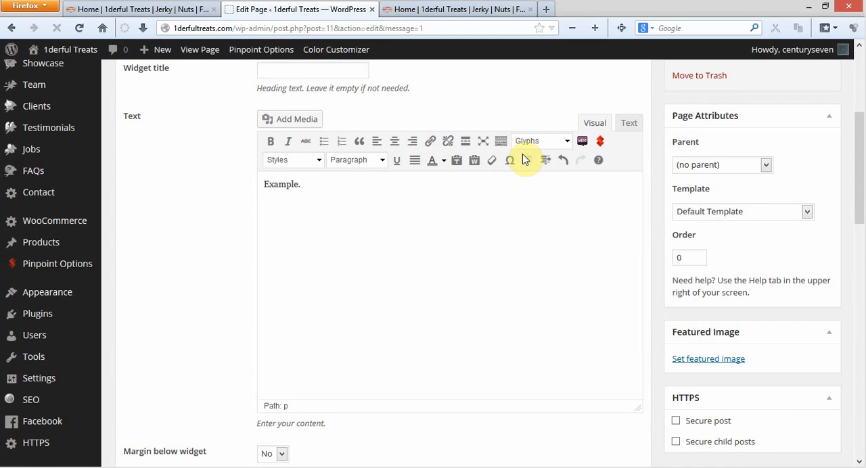
Format the "Example." text as Heading 1 in italics without added bold, and save the text block
{"action": "left_click", "coordinate": [317, 180]}
{"action": "triple_click", "coordinate": [317, 181]}
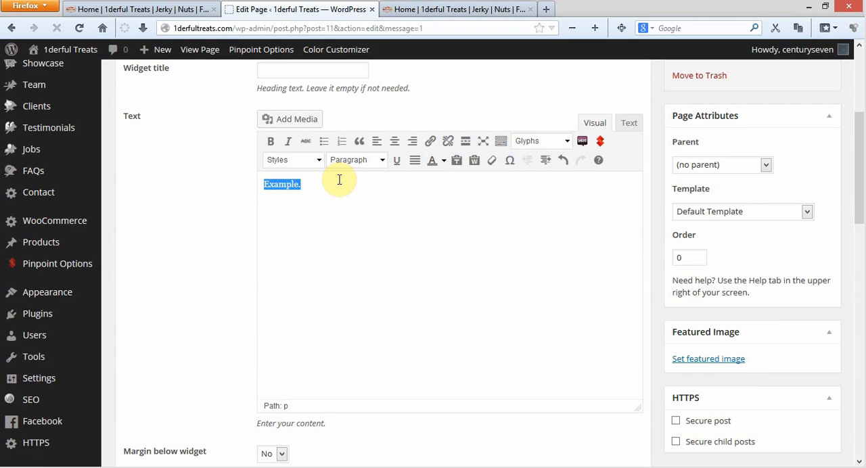
{"action": "left_click", "coordinate": [383, 162]}
{"action": "left_click", "coordinate": [379, 237]}
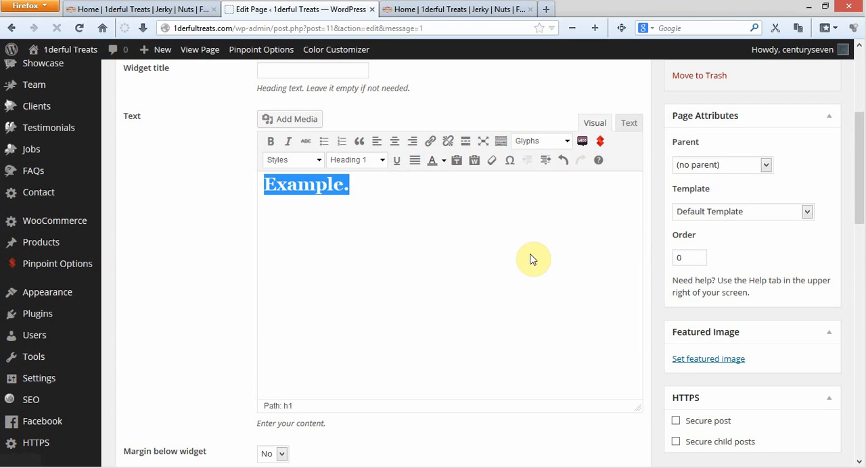
{"action": "left_click", "coordinate": [270, 141]}
{"action": "left_click", "coordinate": [290, 142]}
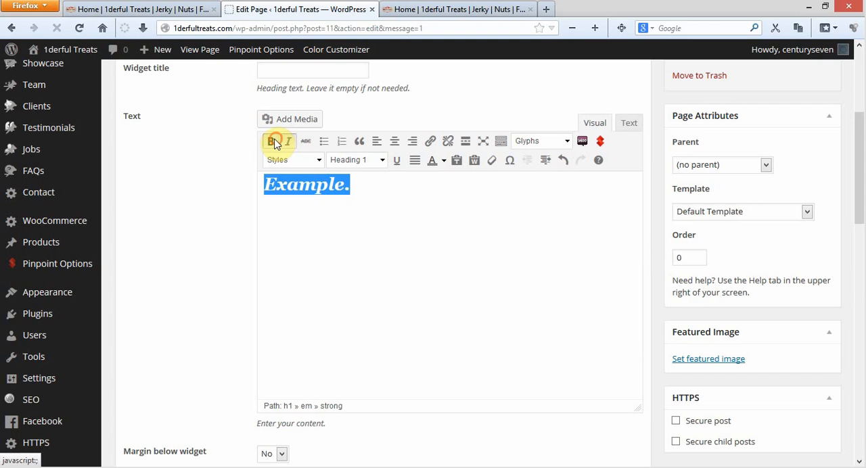
{"action": "left_click", "coordinate": [272, 142]}
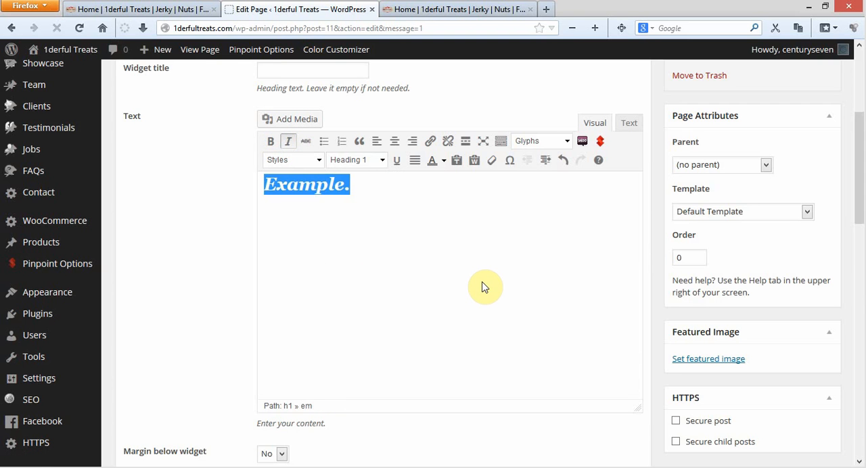
{"action": "scroll", "coordinate": [440, 261], "scroll_direction": "down", "scroll_amount": 8}
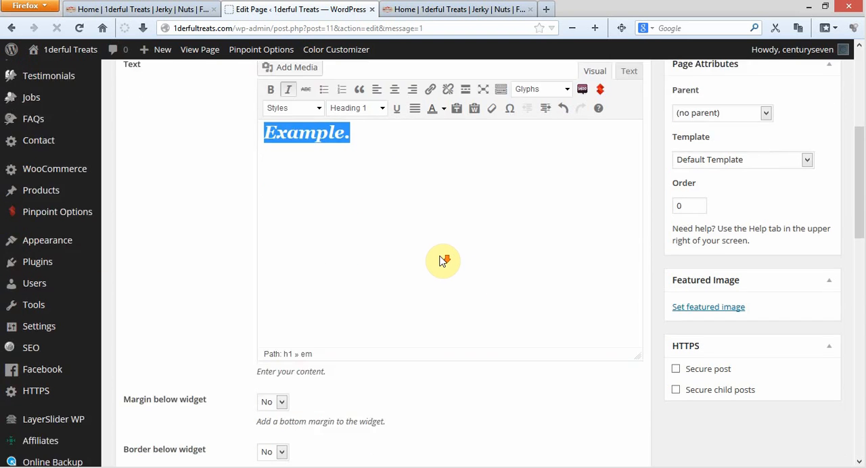
{"action": "left_click", "coordinate": [362, 262]}
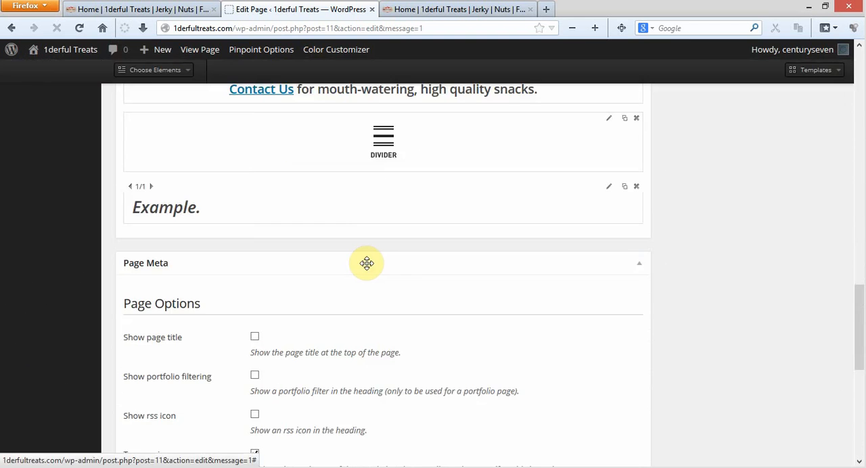
Update the Home page and reload its live version to check the "Example." text above the footer
{"action": "scroll", "coordinate": [528, 257], "scroll_direction": "up", "scroll_amount": 15}
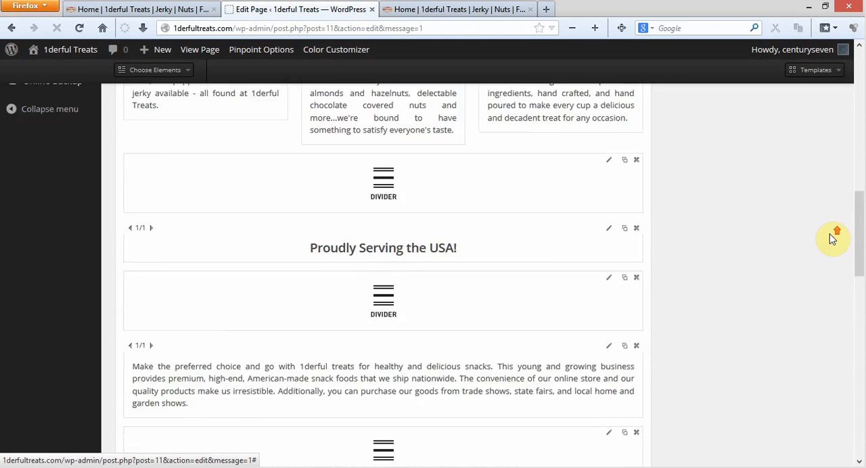
{"action": "left_click", "coordinate": [823, 149]}
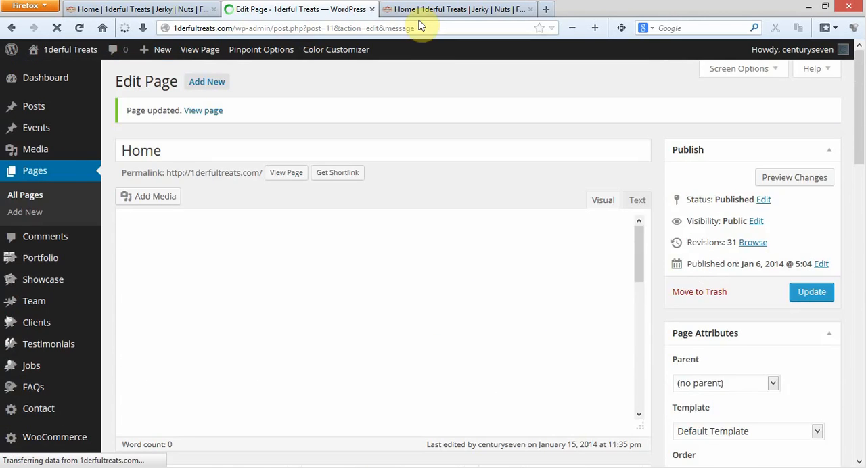
{"action": "left_click", "coordinate": [419, 11]}
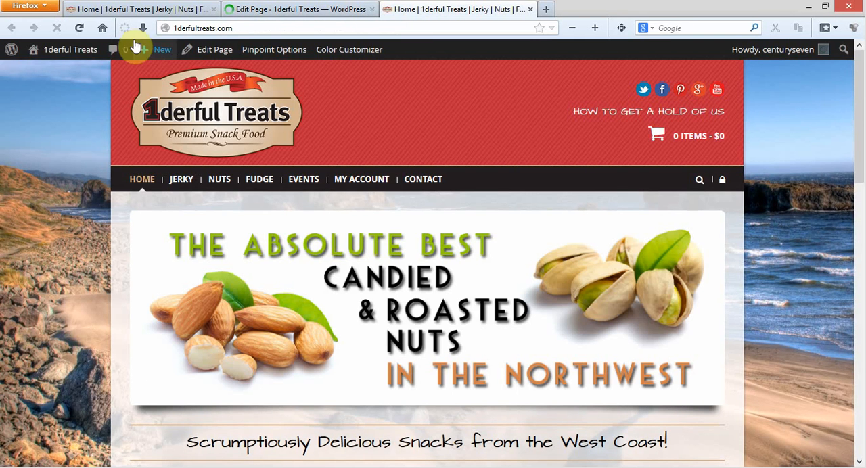
{"action": "left_click", "coordinate": [79, 27]}
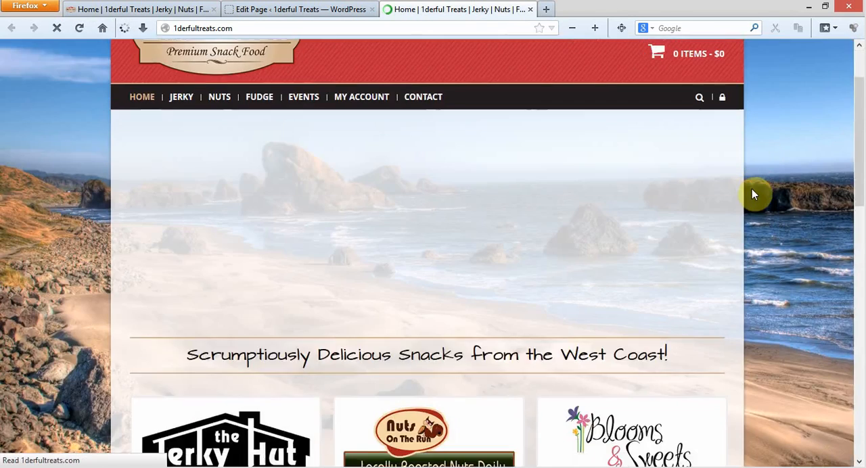
{"action": "scroll", "coordinate": [754, 194], "scroll_direction": "down", "scroll_amount": 15}
{"action": "scroll", "coordinate": [754, 194], "scroll_direction": "up", "scroll_amount": 5}
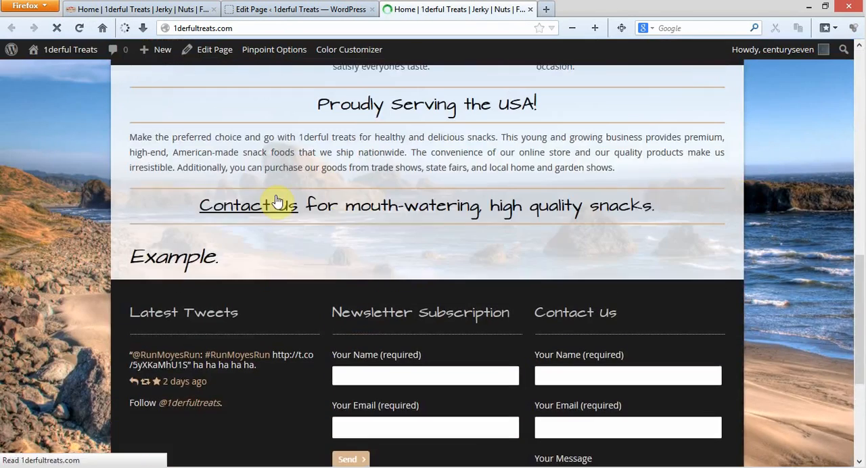
Return to the page editor and delete the "Example." text block from the end of the layout
{"action": "left_click", "coordinate": [311, 9]}
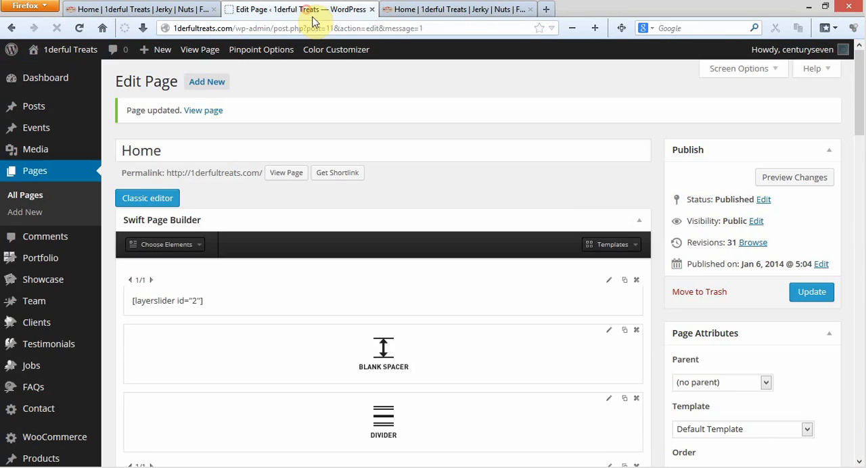
{"action": "scroll", "coordinate": [700, 251], "scroll_direction": "down", "scroll_amount": 5}
{"action": "scroll", "coordinate": [670, 269], "scroll_direction": "down", "scroll_amount": 10}
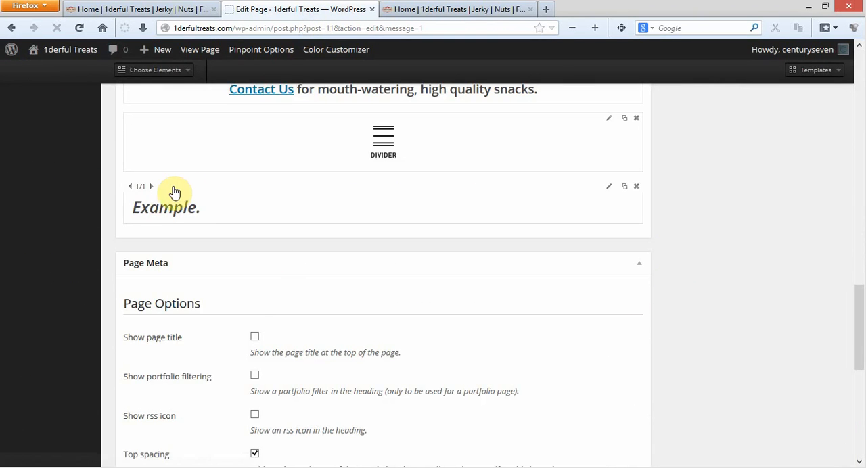
{"action": "left_click", "coordinate": [638, 189]}
{"action": "left_click", "coordinate": [412, 225]}
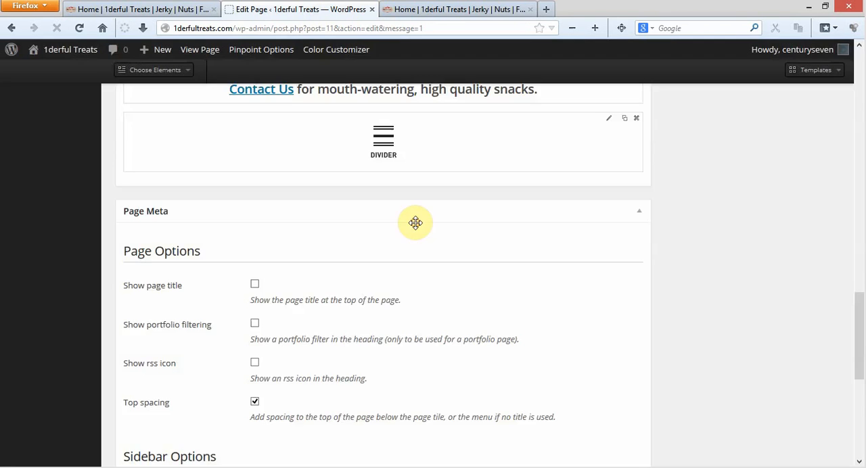
Update the Home page and reload its live version to check that the "Example." text is gone
{"action": "scroll", "coordinate": [777, 208], "scroll_direction": "up", "scroll_amount": 15}
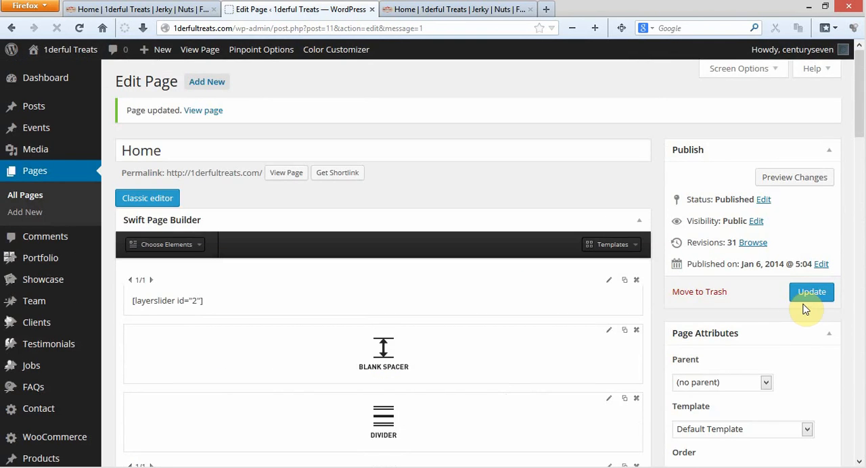
{"action": "left_click", "coordinate": [798, 295]}
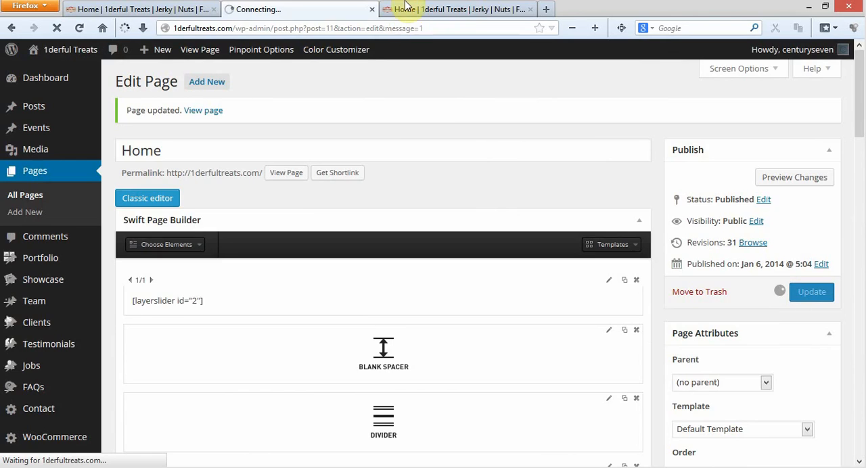
{"action": "left_click", "coordinate": [433, 10]}
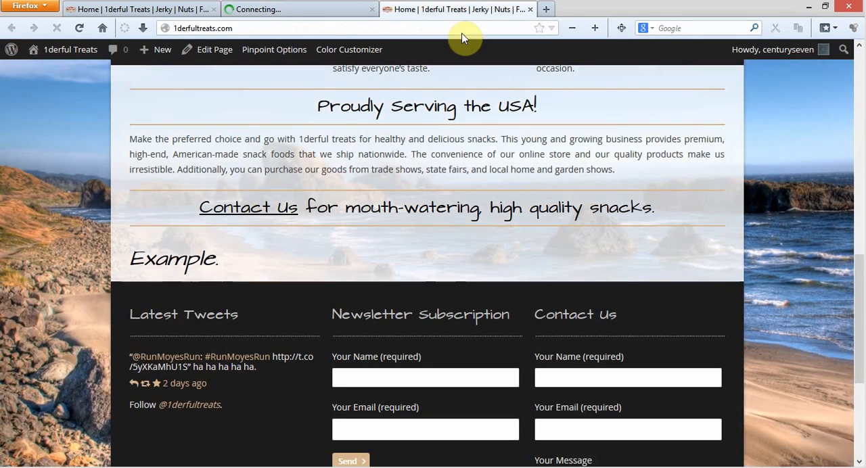
{"action": "left_click", "coordinate": [78, 29]}
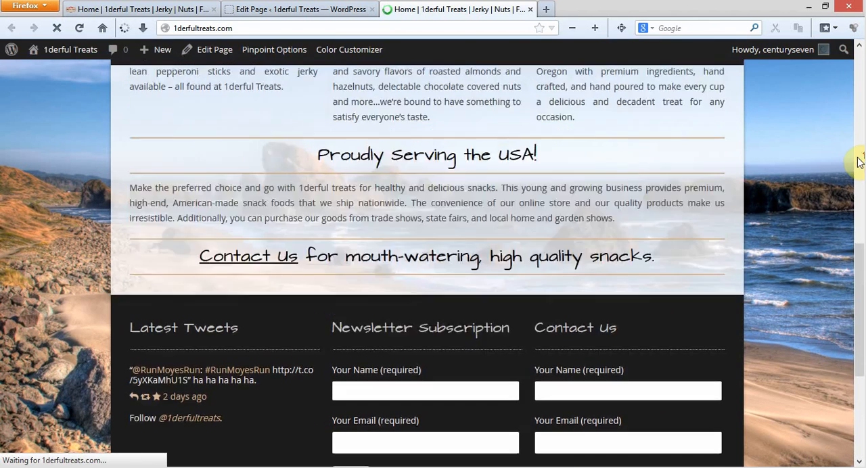
Return to the page editor and clone the divider directly below the Contact Us heading
{"action": "left_click", "coordinate": [354, 10]}
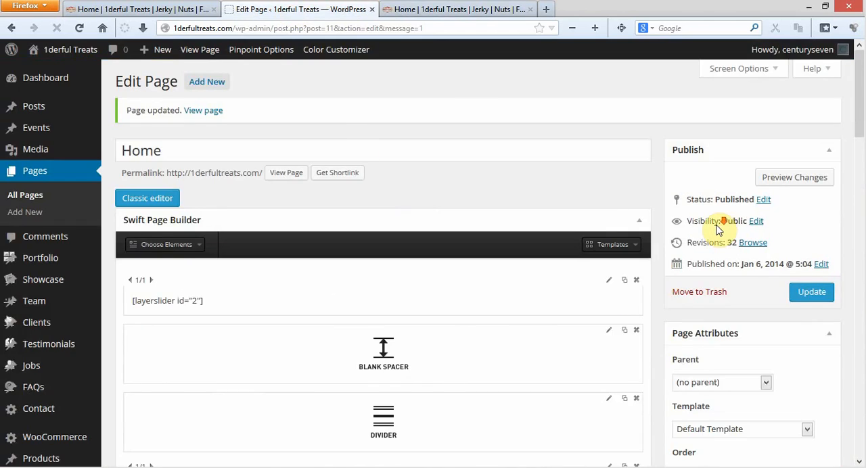
{"action": "scroll", "coordinate": [707, 224], "scroll_direction": "down", "scroll_amount": 3}
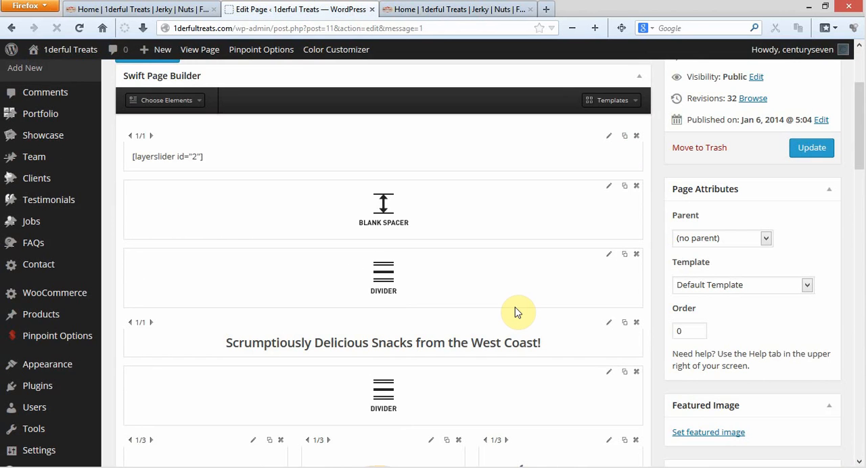
{"action": "left_click", "coordinate": [196, 101]}
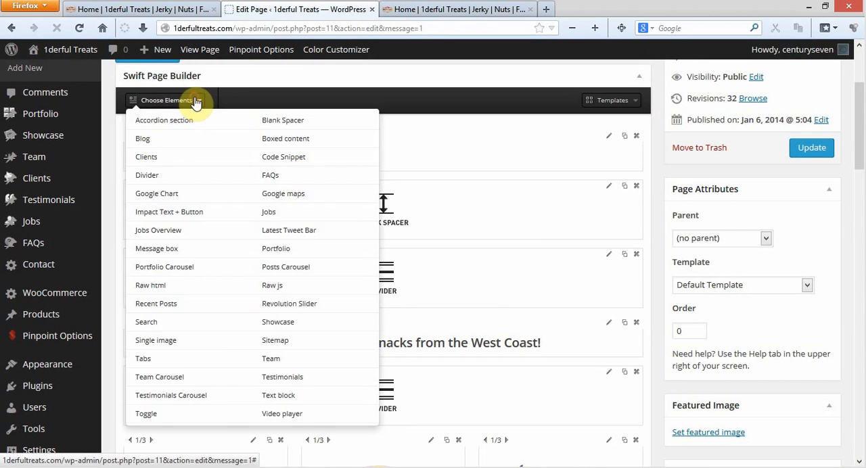
{"action": "left_click", "coordinate": [196, 100]}
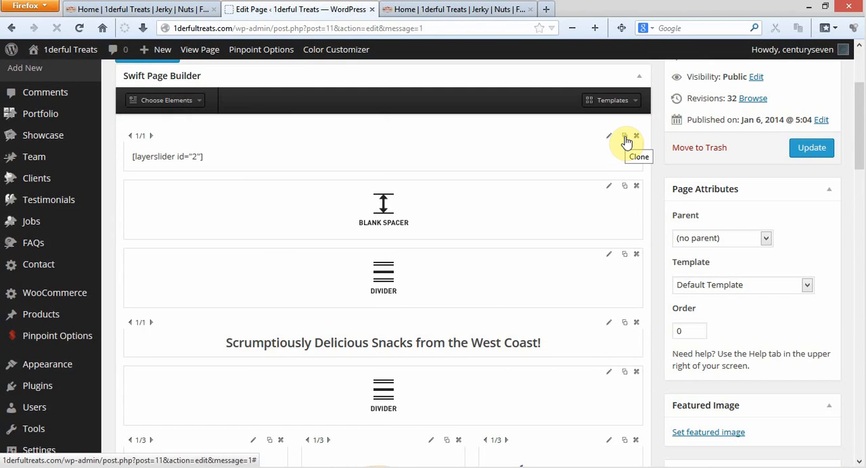
{"action": "scroll", "coordinate": [531, 242], "scroll_direction": "down", "scroll_amount": 15}
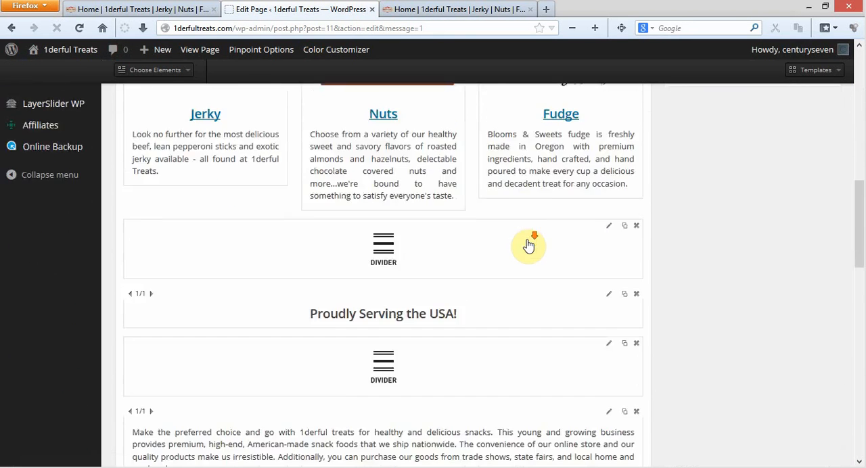
{"action": "scroll", "coordinate": [528, 246], "scroll_direction": "down", "scroll_amount": 3}
{"action": "scroll", "coordinate": [483, 234], "scroll_direction": "up", "scroll_amount": 4}
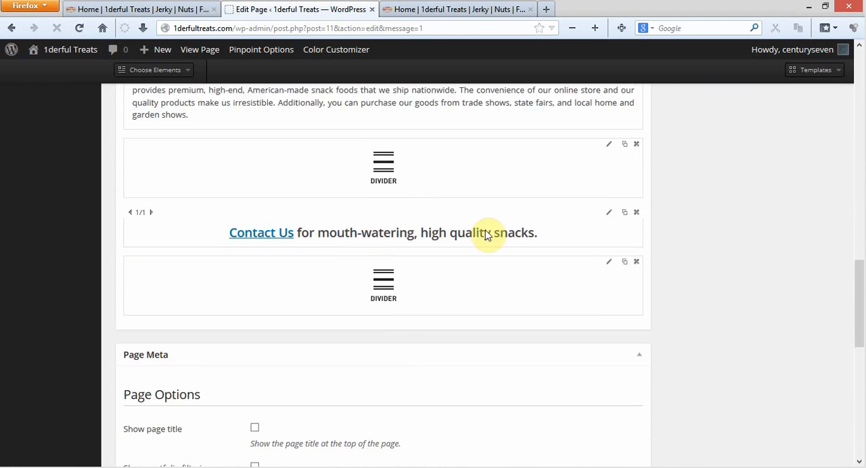
{"action": "left_click", "coordinate": [624, 264]}
{"action": "scroll", "coordinate": [532, 383], "scroll_direction": "down", "scroll_amount": 2}
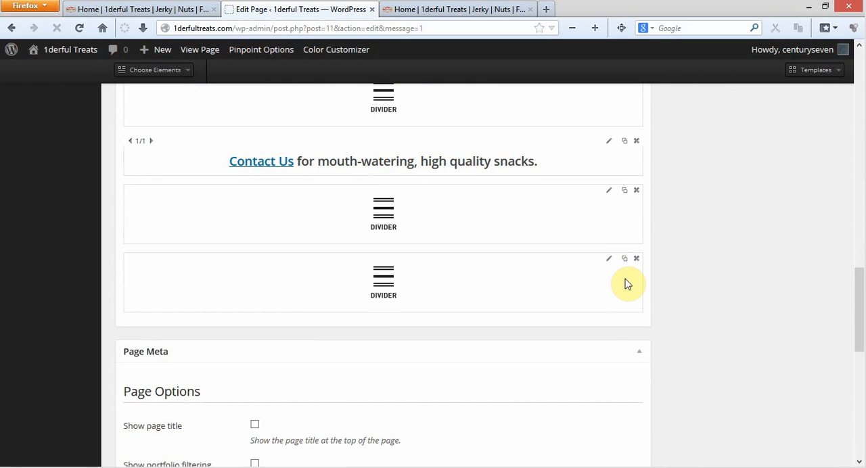
Delete the duplicate divider at the end of the layout, below the Contact Us heading
{"action": "left_click", "coordinate": [636, 260]}
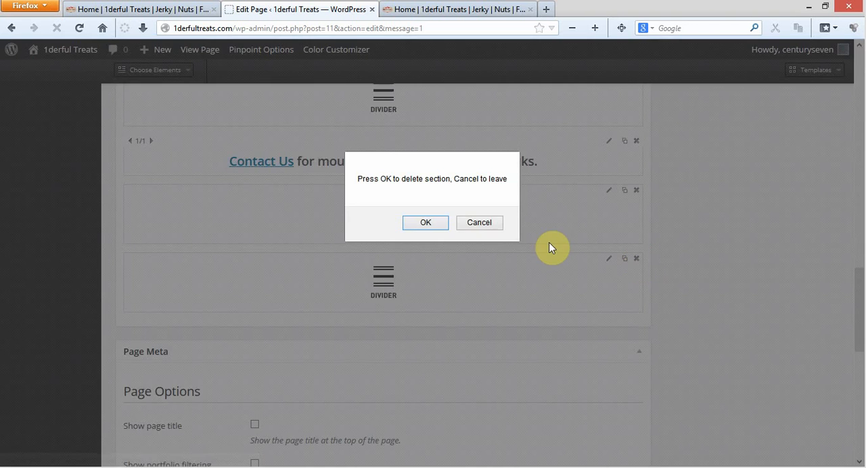
{"action": "left_click", "coordinate": [431, 222]}
Clone the "Contact Us for mouth-watering, high quality snacks." text block and delete the copy
{"action": "left_click", "coordinate": [624, 142]}
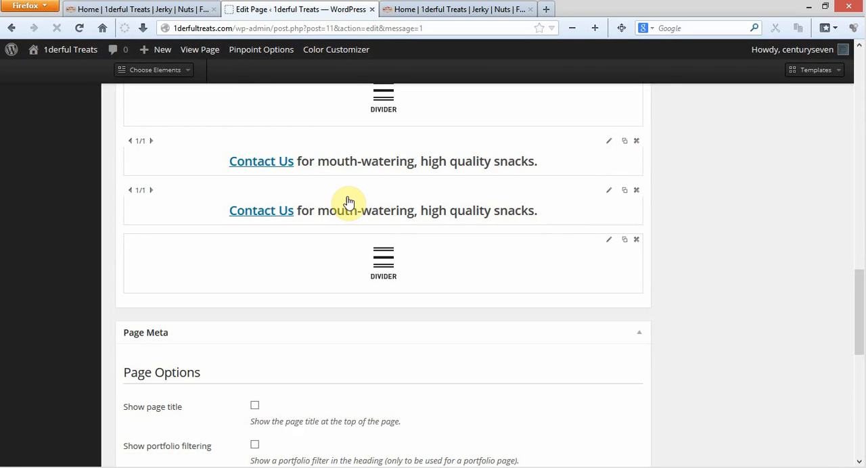
{"action": "left_click", "coordinate": [636, 192]}
{"action": "left_click", "coordinate": [427, 223]}
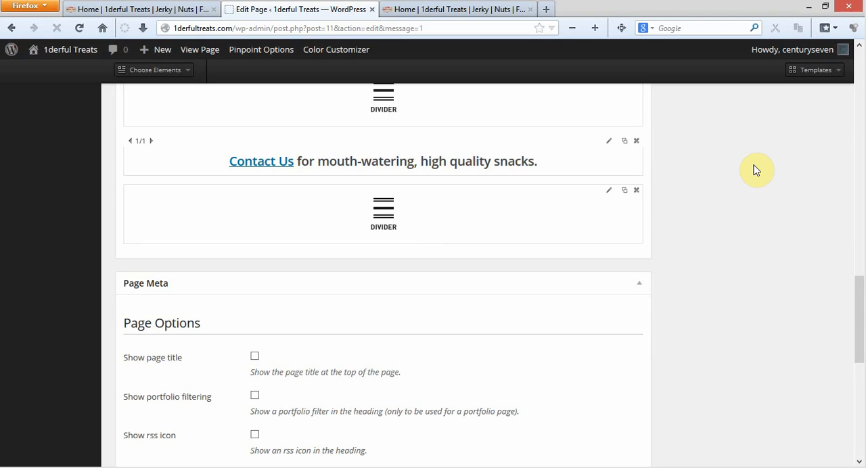
Clone the "Make the preferred choice" paragraph block and delete the copy directly below it
{"action": "scroll", "coordinate": [514, 210], "scroll_direction": "up", "scroll_amount": 4}
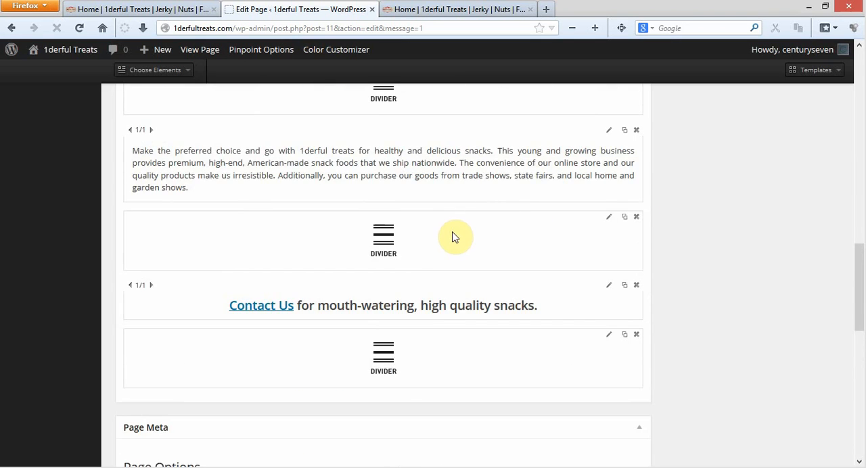
{"action": "left_click", "coordinate": [625, 132]}
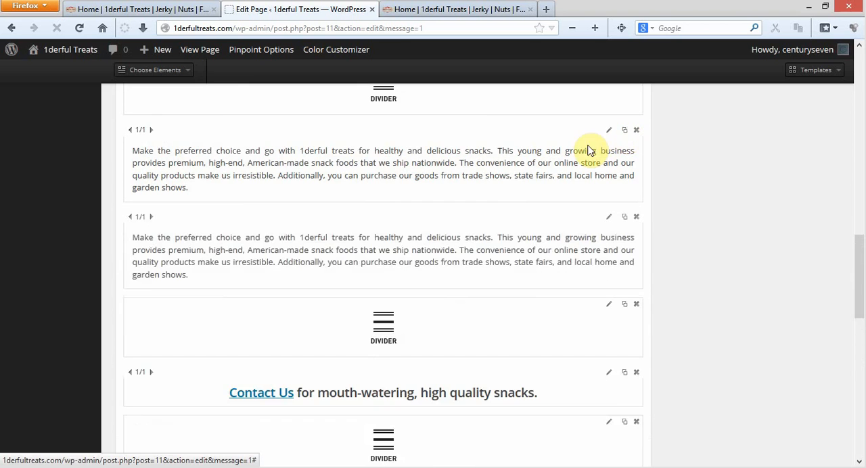
{"action": "left_click", "coordinate": [636, 217]}
{"action": "left_click", "coordinate": [443, 224]}
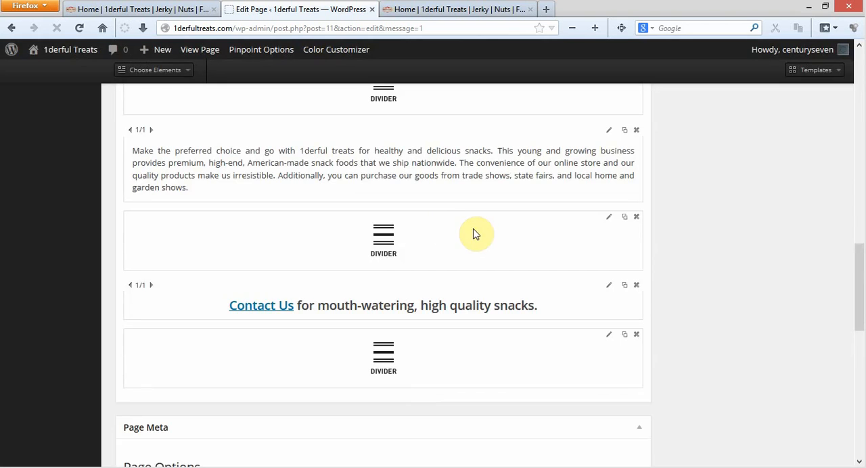
{"action": "scroll", "coordinate": [735, 246], "scroll_direction": "up", "scroll_amount": 5}
{"action": "scroll", "coordinate": [734, 246], "scroll_direction": "up", "scroll_amount": 2}
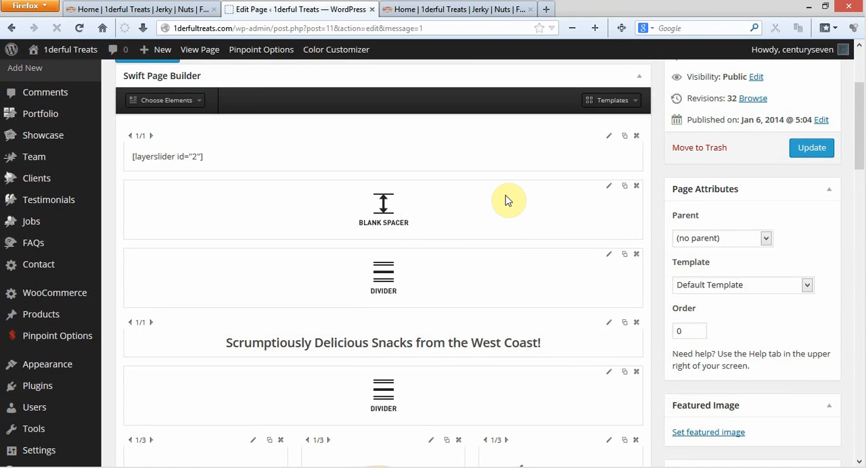
{"action": "scroll", "coordinate": [512, 207], "scroll_direction": "up", "scroll_amount": 2}
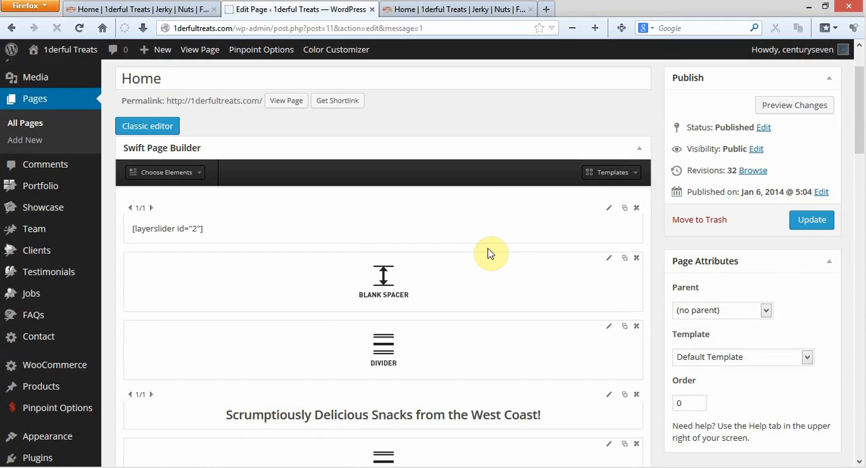
{"action": "scroll", "coordinate": [492, 256], "scroll_direction": "up", "scroll_amount": 2}
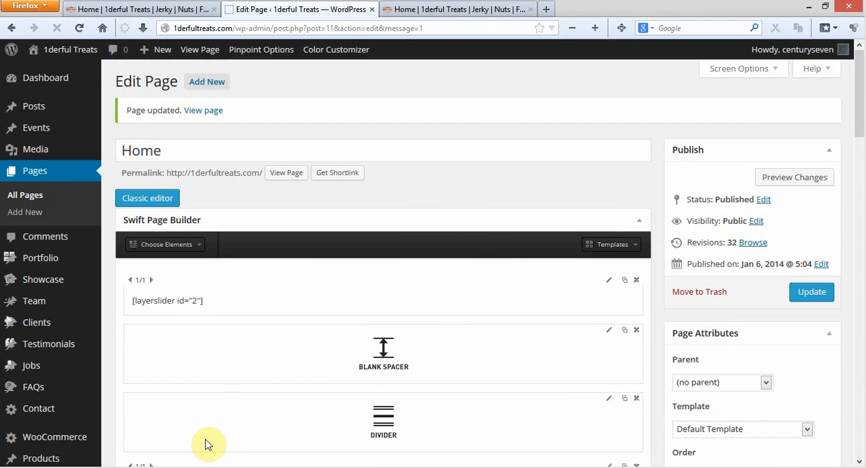
{"action": "left_click", "coordinate": [203, 467]}
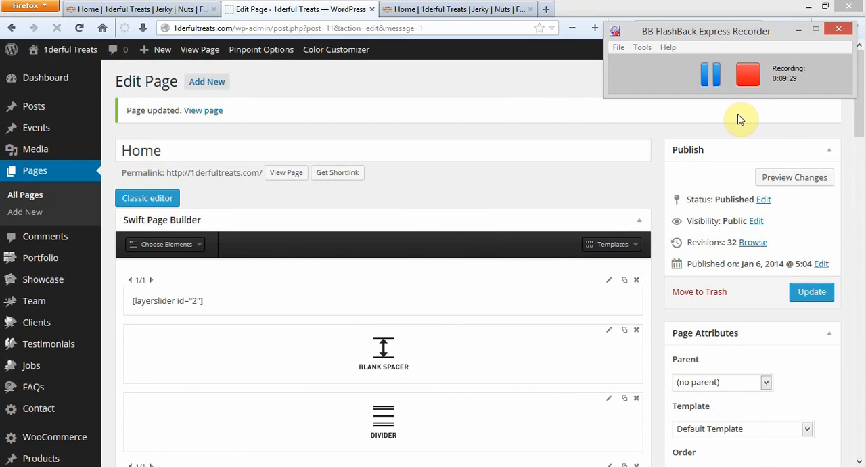